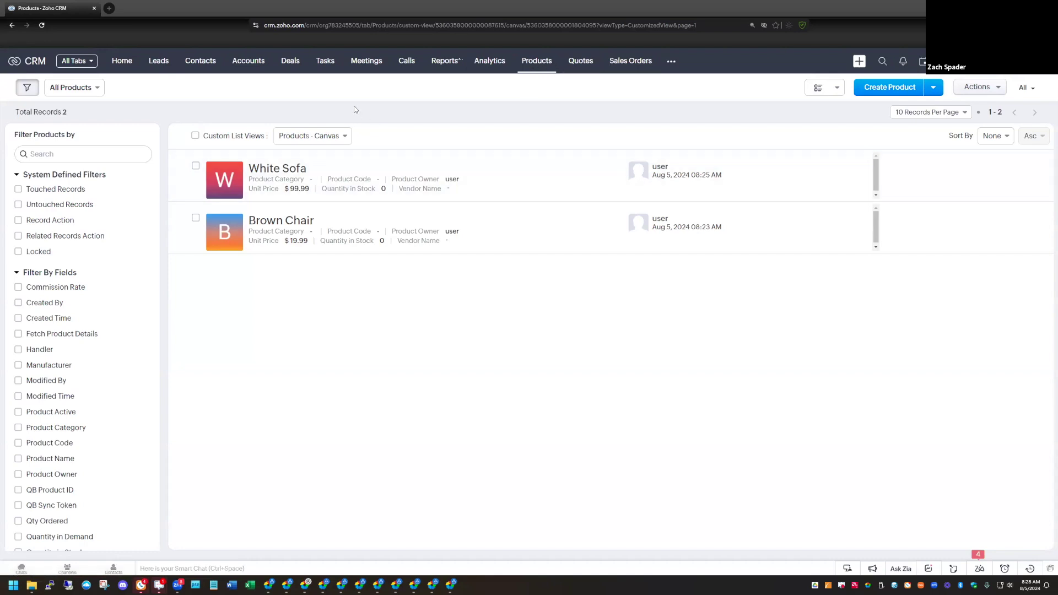
# Step: Open the Demo Company A deal and examine its details and sections
pyautogui.click(293, 65)
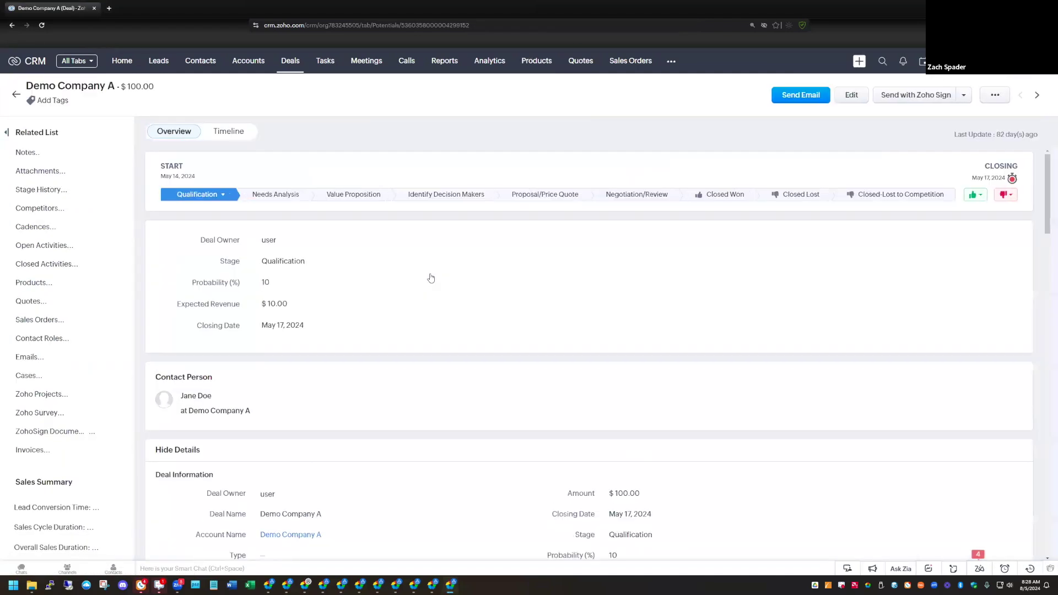
pyautogui.scroll(-8, 431, 279)
pyautogui.scroll(3, 430, 278)
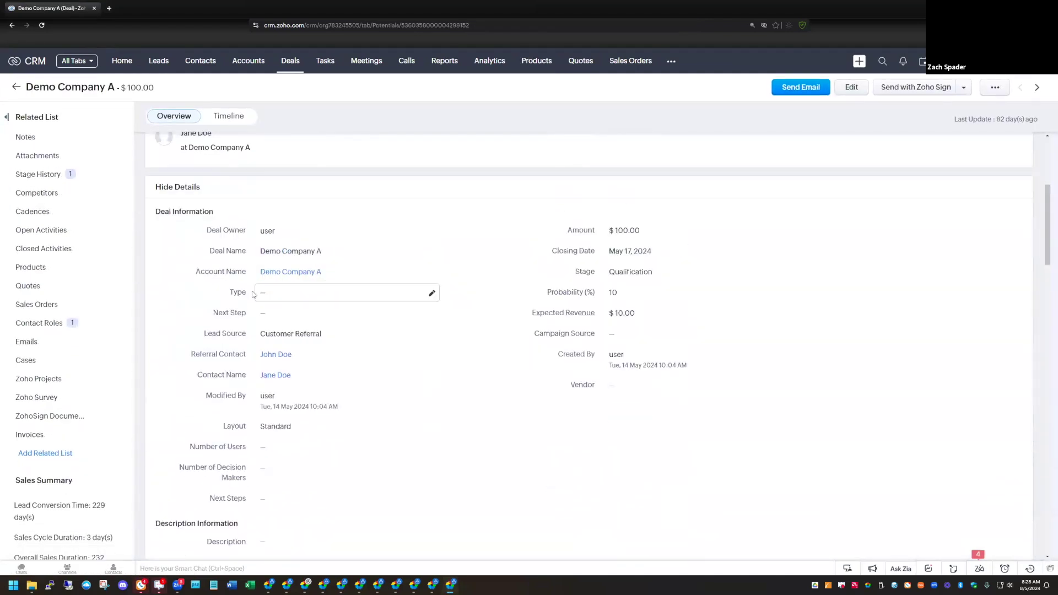
pyautogui.scroll(4, 378, 334)
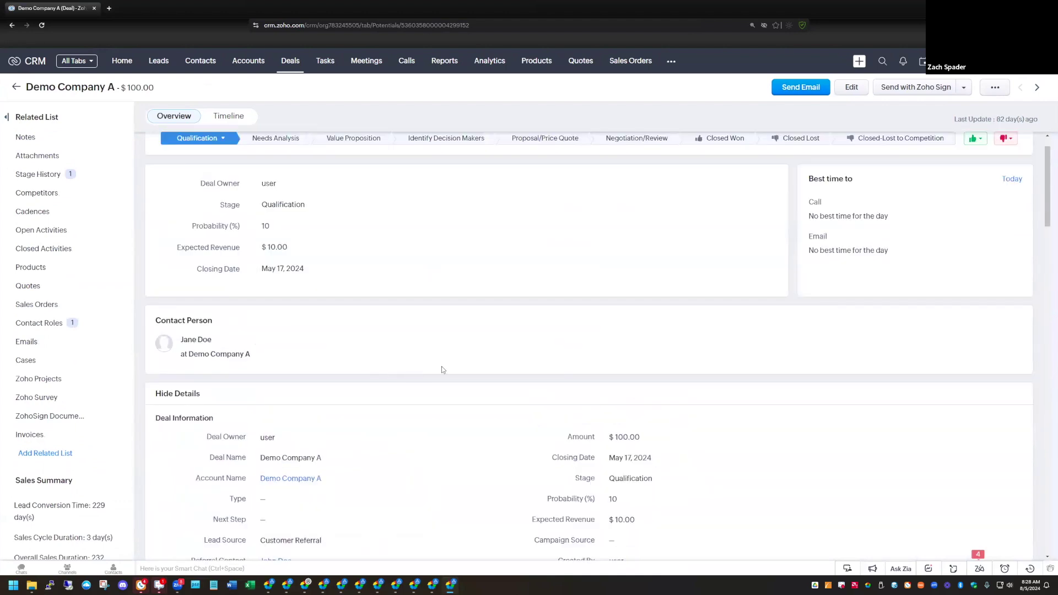
pyautogui.scroll(-1, 444, 369)
pyautogui.scroll(1, 441, 224)
# Step: Open the Deals module's Standard layout for editing from the Modules and Fields setup
pyautogui.click(944, 61)
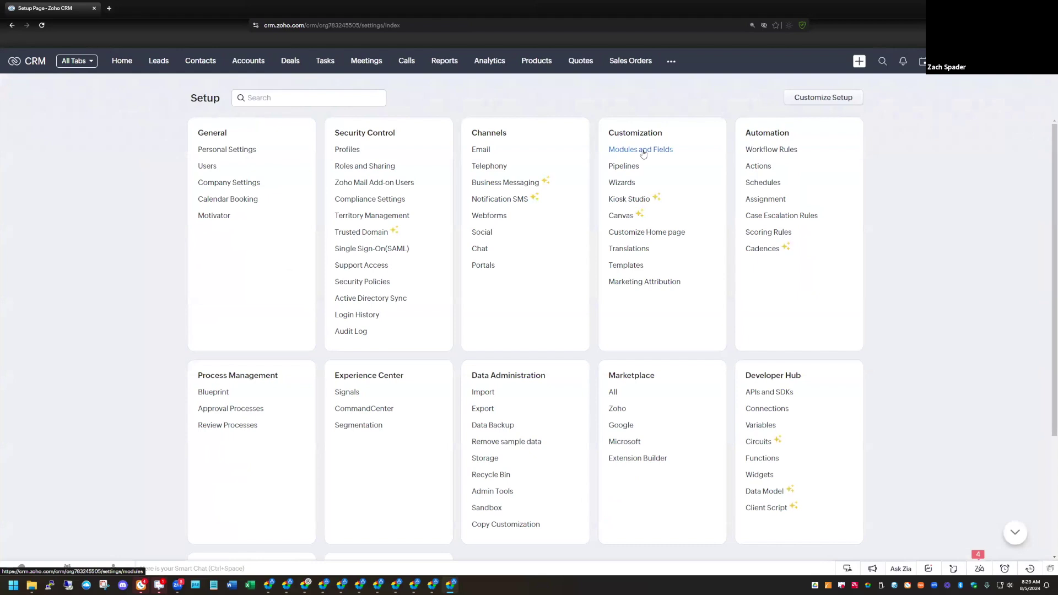
pyautogui.click(631, 154)
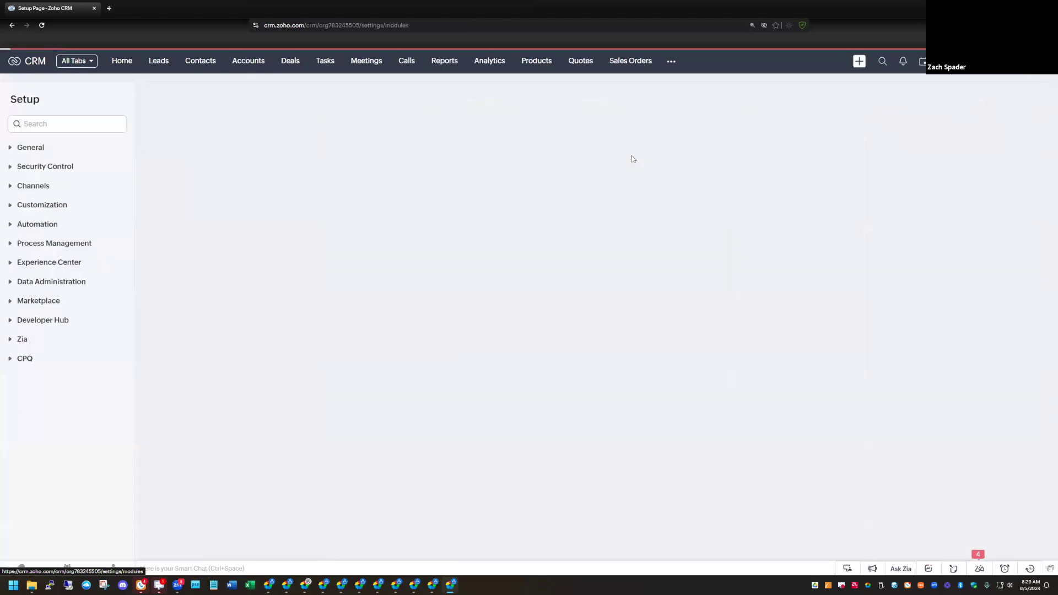
pyautogui.click(172, 245)
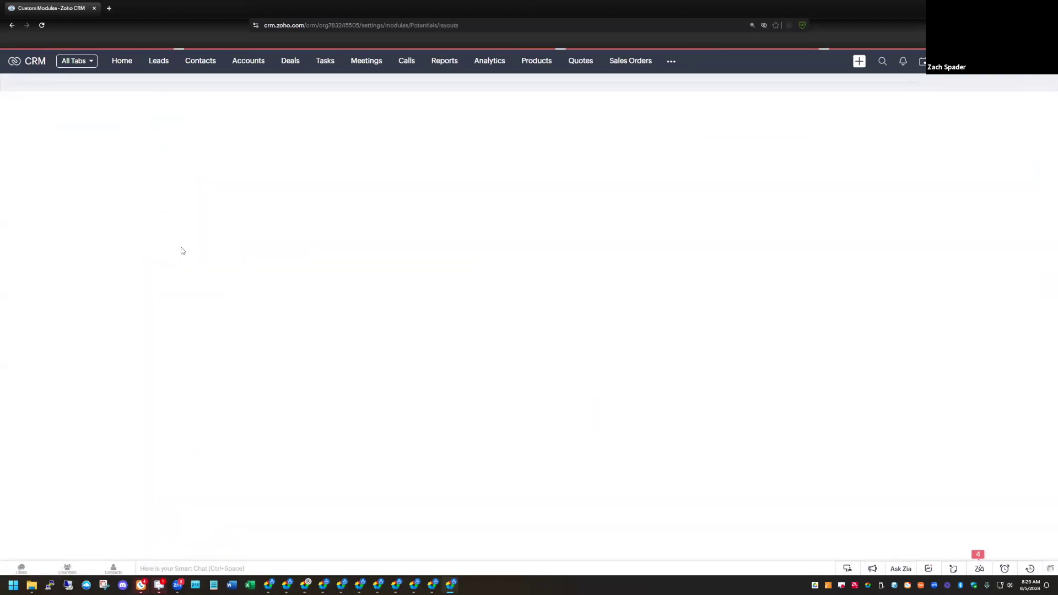
pyautogui.click(180, 260)
# Step: Insert a subform named Deal Items between the address and Proposal sections of the layout
pyautogui.scroll(-6, 320, 307)
pyautogui.scroll(2, 210, 191)
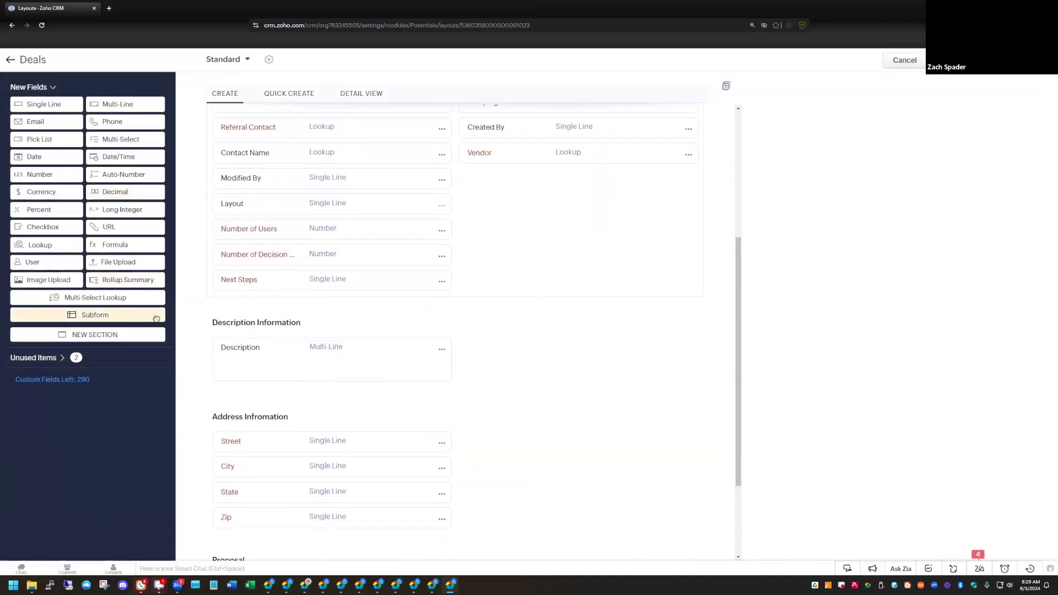
pyautogui.scroll(-3, 279, 315)
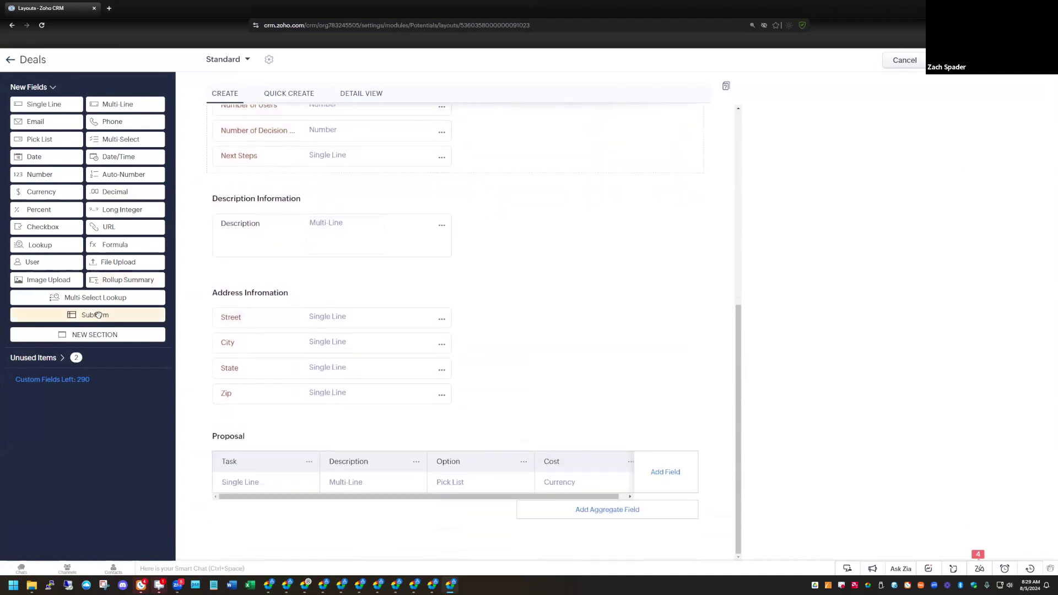
pyautogui.moveTo(98, 314); pyautogui.dragTo(380, 435)
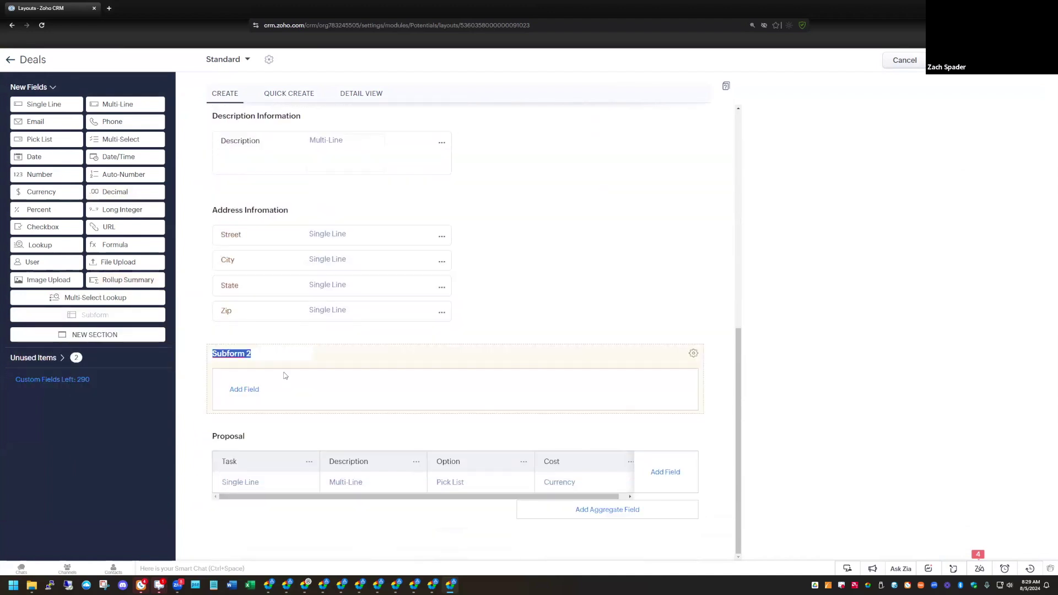
pyautogui.write('Deal Items')
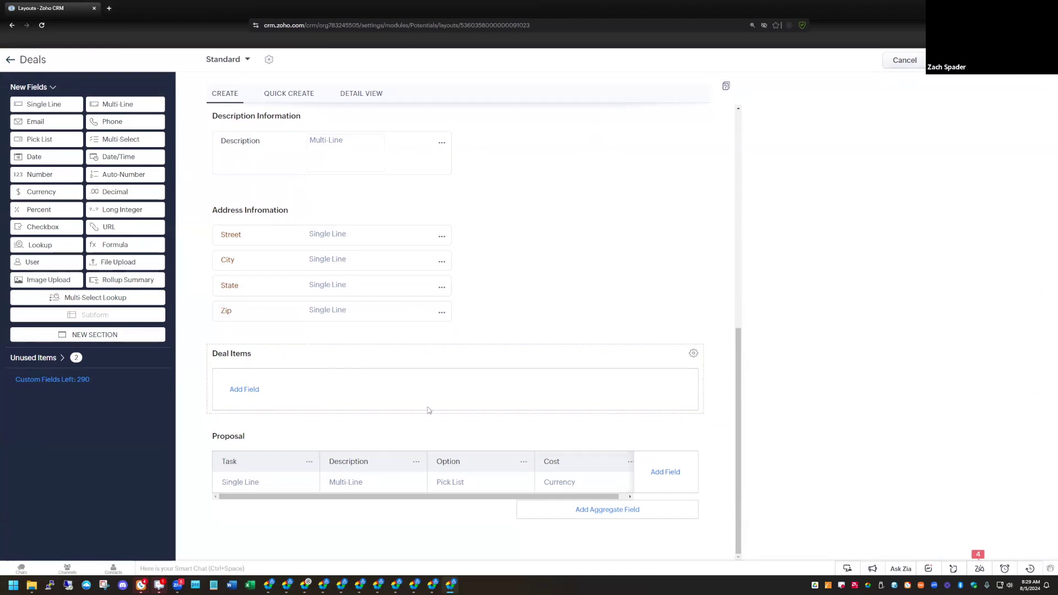
# Step: Add a lookup field labelled Product to the Deal Items subform, linked to the Products module
pyautogui.click(251, 392)
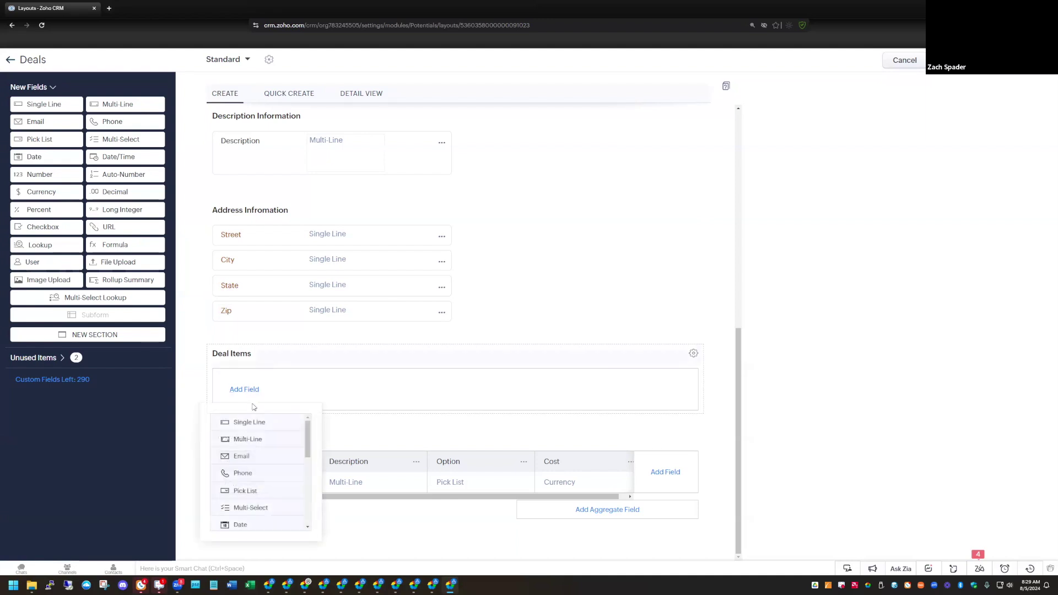
pyautogui.moveTo(307, 439); pyautogui.dragTo(307, 509)
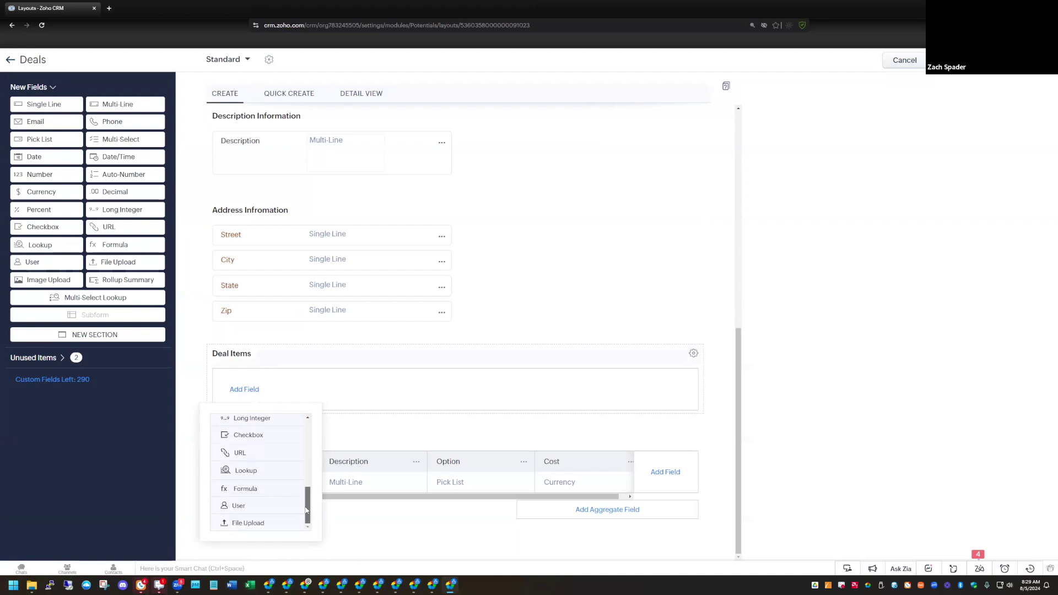
pyautogui.click(246, 471)
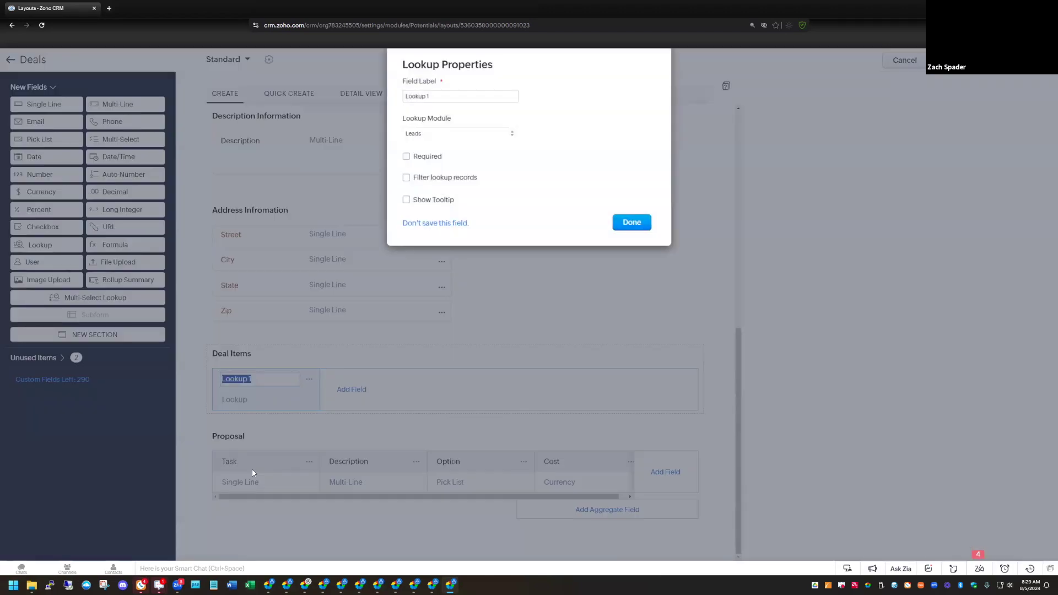
pyautogui.click(436, 138)
pyautogui.click(429, 180)
pyautogui.moveTo(438, 97); pyautogui.dragTo(389, 99)
pyautogui.write('Pdo')
pyautogui.press('BackSpace')
pyautogui.press('BackSpace')
pyautogui.write('rodu')
pyautogui.click(632, 222)
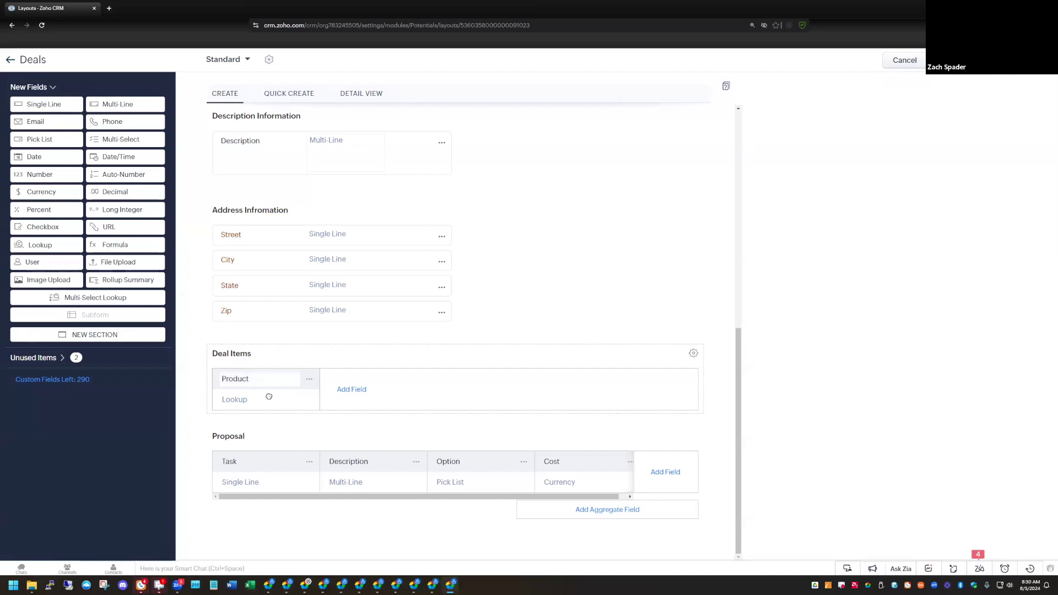
# Step: Add the Description field of the Product lookup module to the Deal Items subform, labelled Description
pyautogui.click(355, 394)
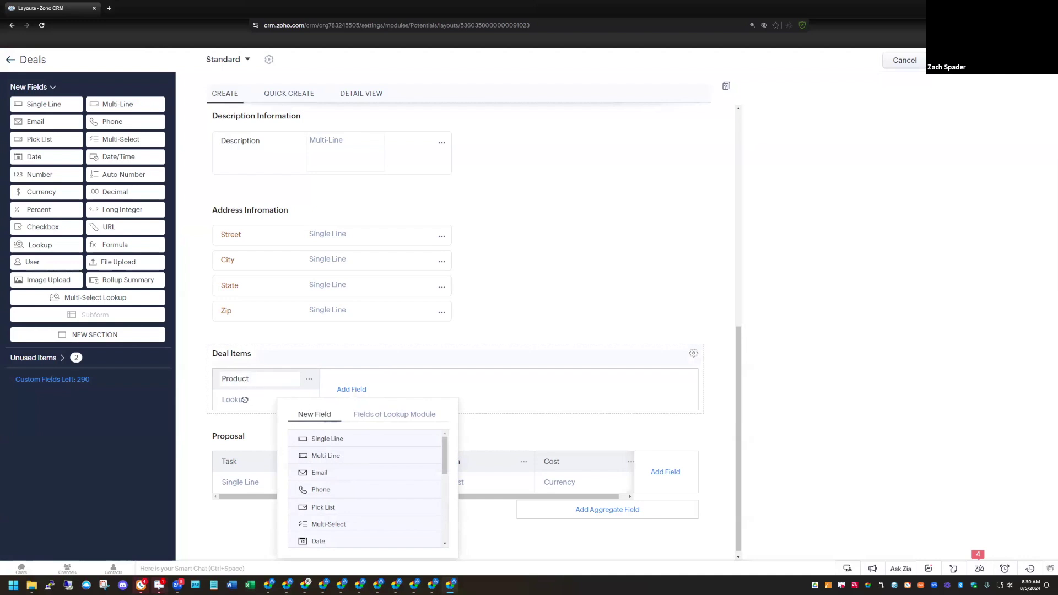
pyautogui.click(390, 419)
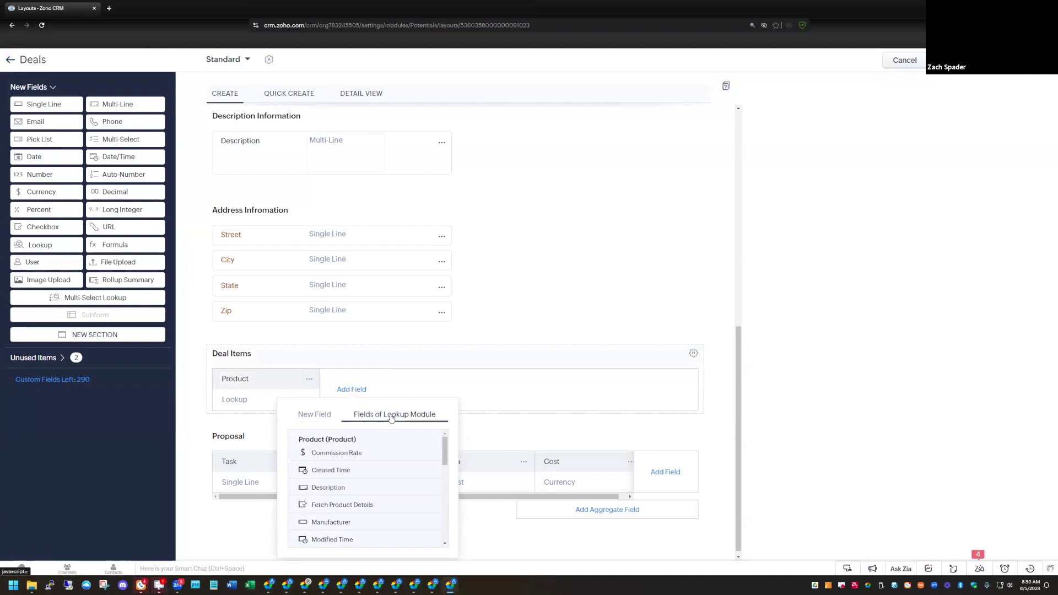
pyautogui.moveTo(447, 450)
pyautogui.mouseDown()
pyautogui.moveTo(447, 530)
pyautogui.moveTo(445, 461)
pyautogui.mouseUp()
pyautogui.click(336, 488)
pyautogui.click(433, 390)
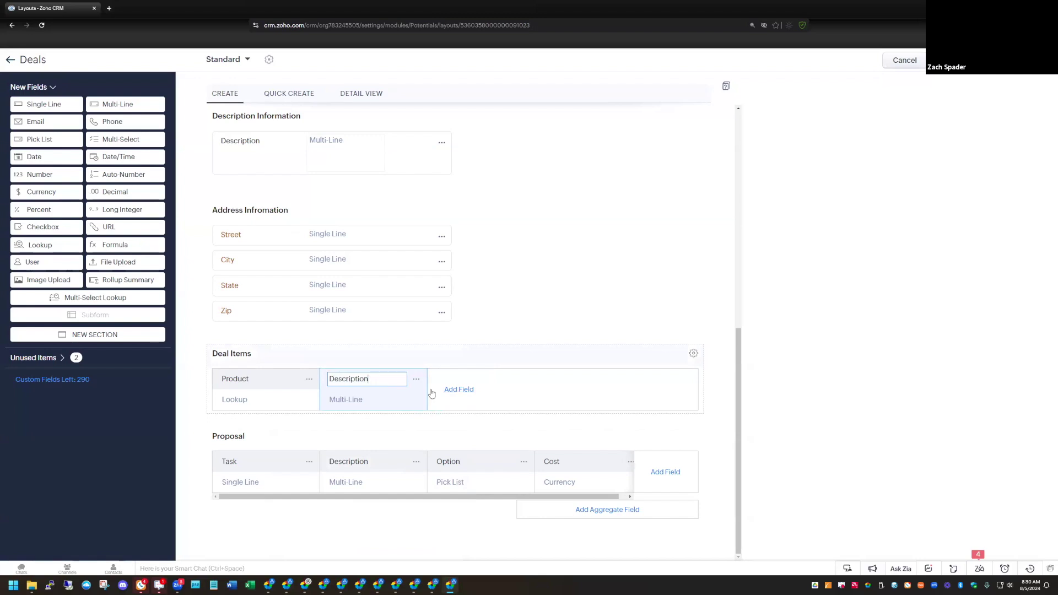
# Step: Add the product's Unit Price field to the Deal Items subform and label it Unit Price
pyautogui.click(459, 389)
pyautogui.scroll(-1, 552, 462)
pyautogui.moveTo(552, 462); pyautogui.dragTo(556, 542)
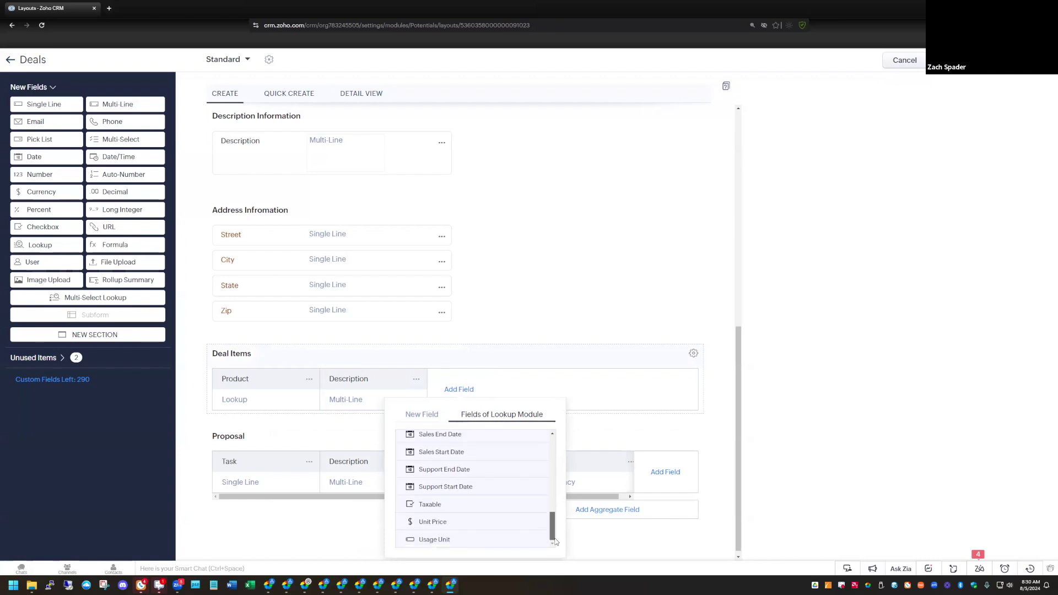
pyautogui.click(449, 521)
pyautogui.click(477, 379)
pyautogui.press('BackSpace')
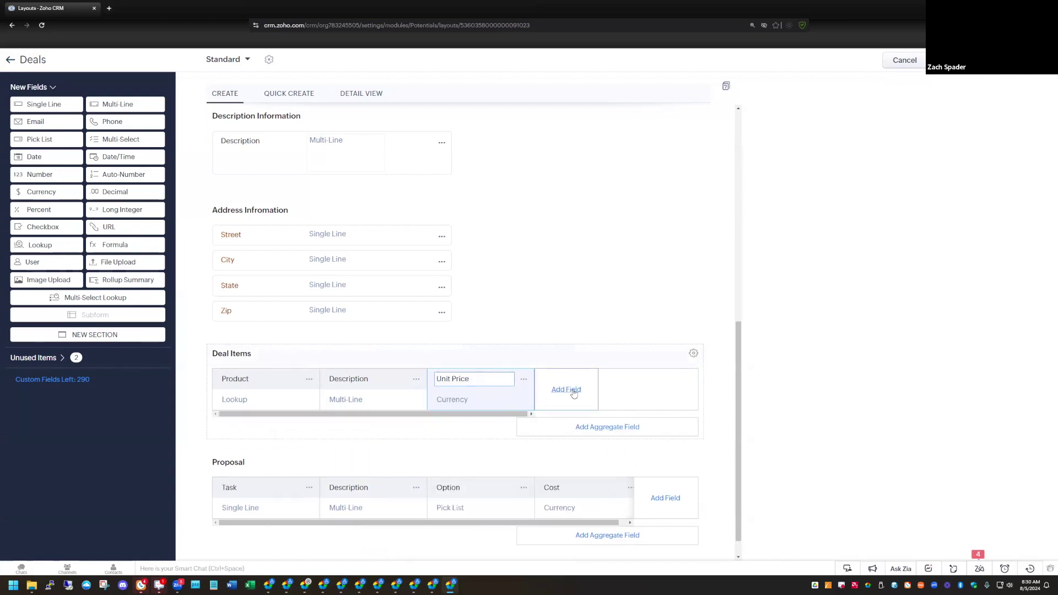
# Step: Add the product's Commission Rate field to the Deal Items subform and label it Commission Rate
pyautogui.click(573, 392)
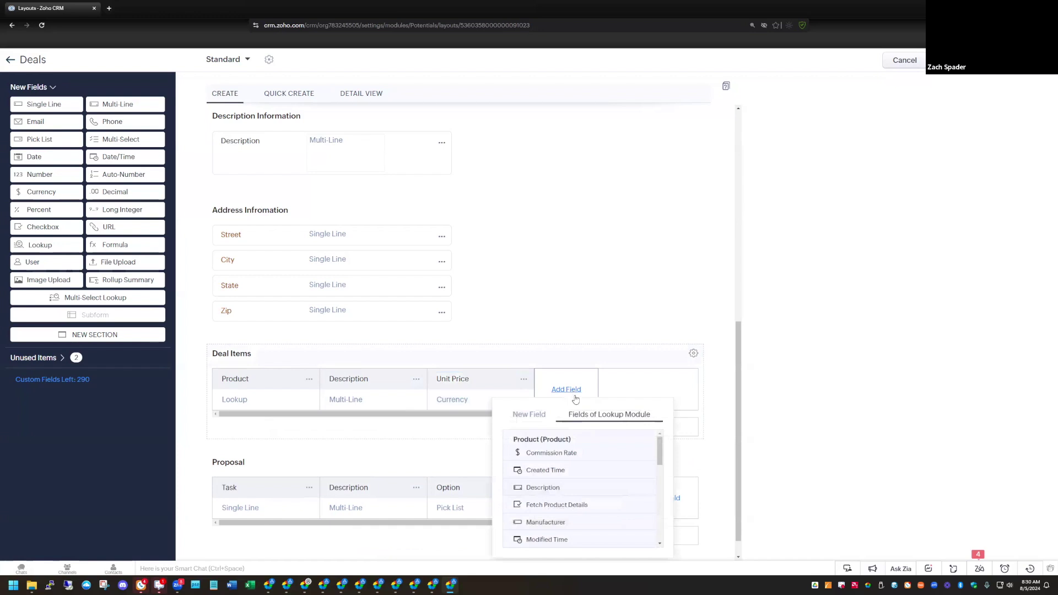
pyautogui.click(552, 455)
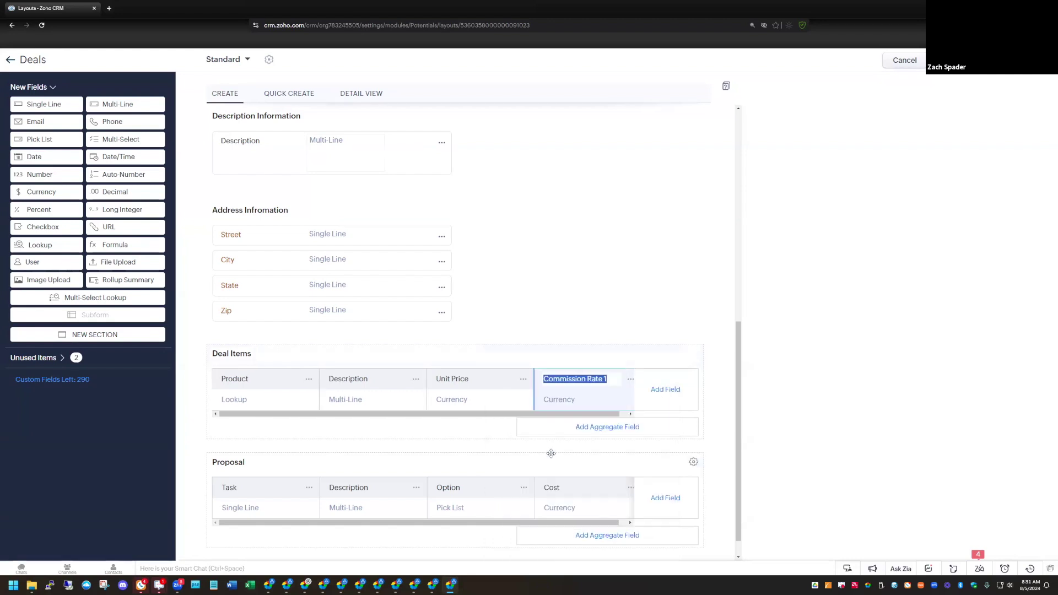
pyautogui.click(603, 378)
pyautogui.press('BackSpace')
pyautogui.press('BackSpace')
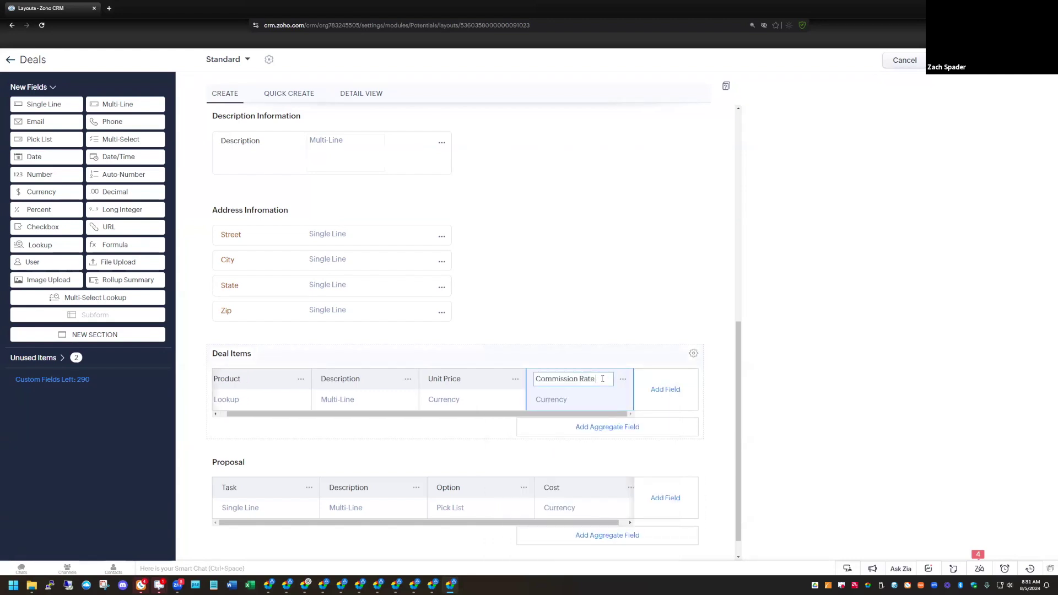
# Step: Add a new Number field labelled Qty to the Deal Items subform
pyautogui.click(668, 393)
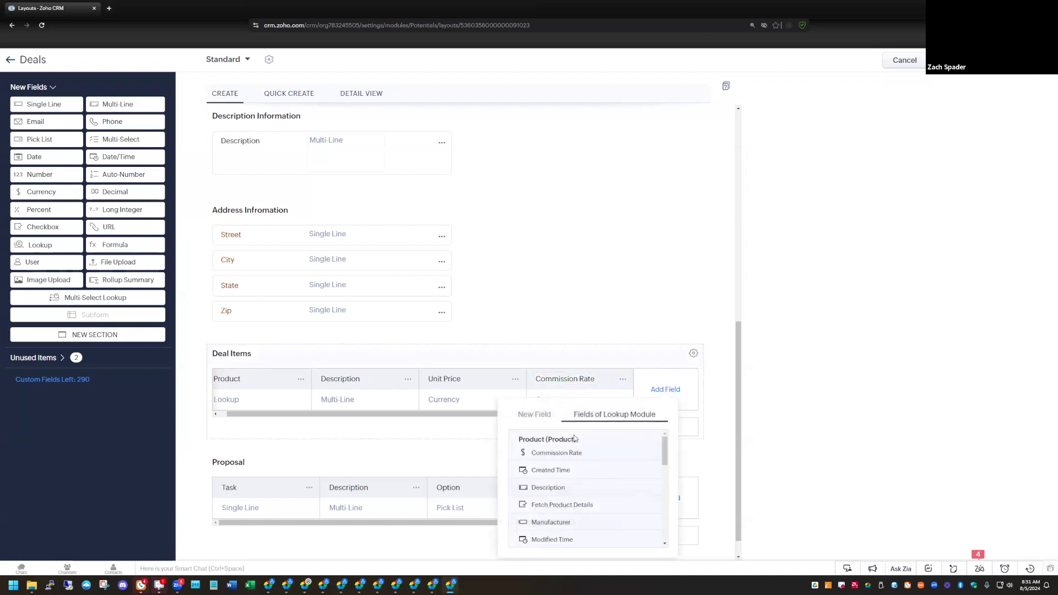
pyautogui.click(539, 417)
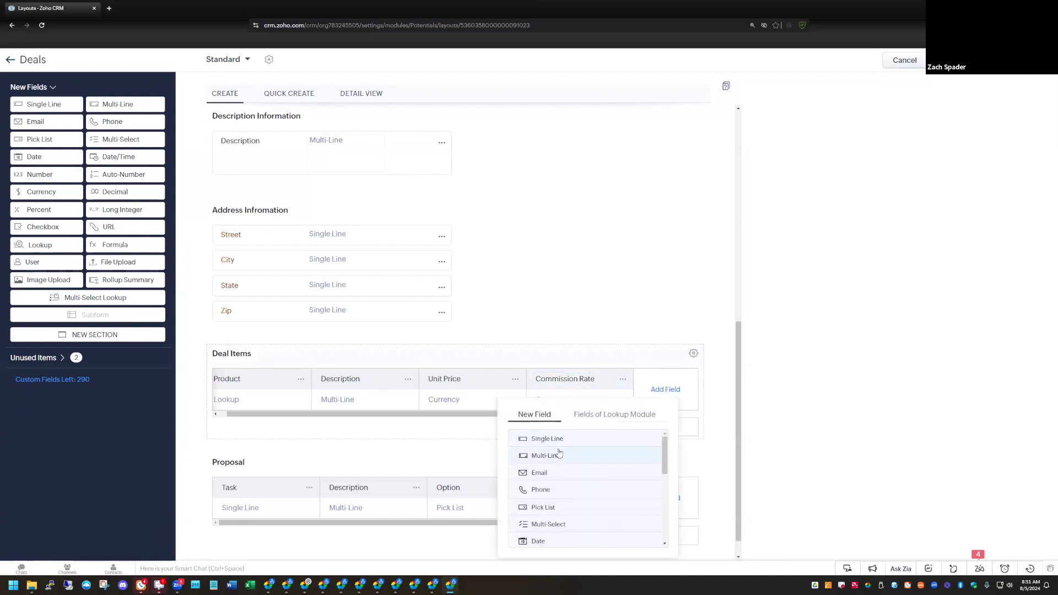
pyautogui.scroll(-3, 620, 496)
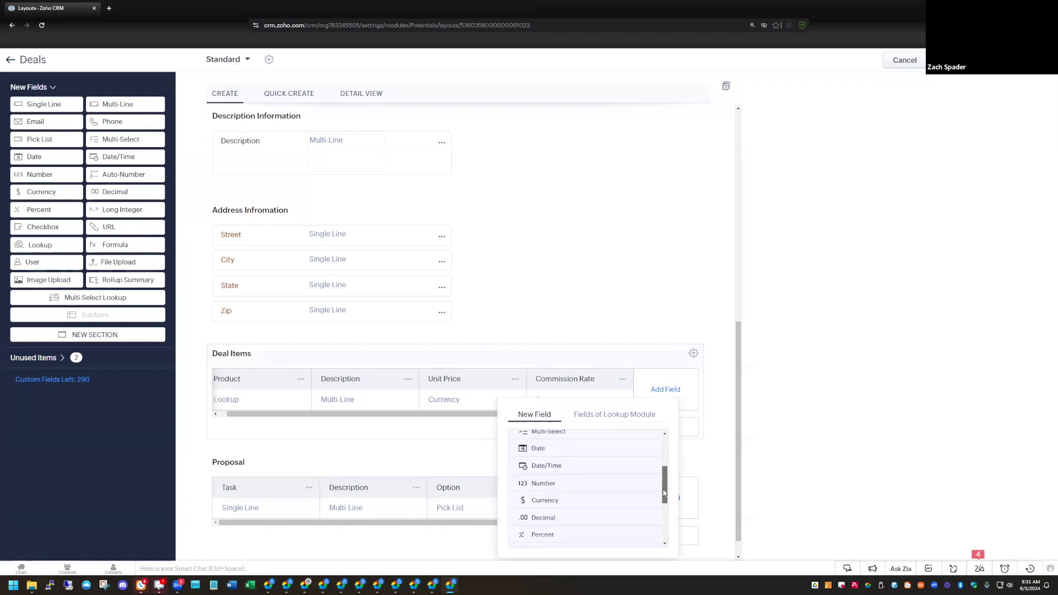
pyautogui.click(568, 482)
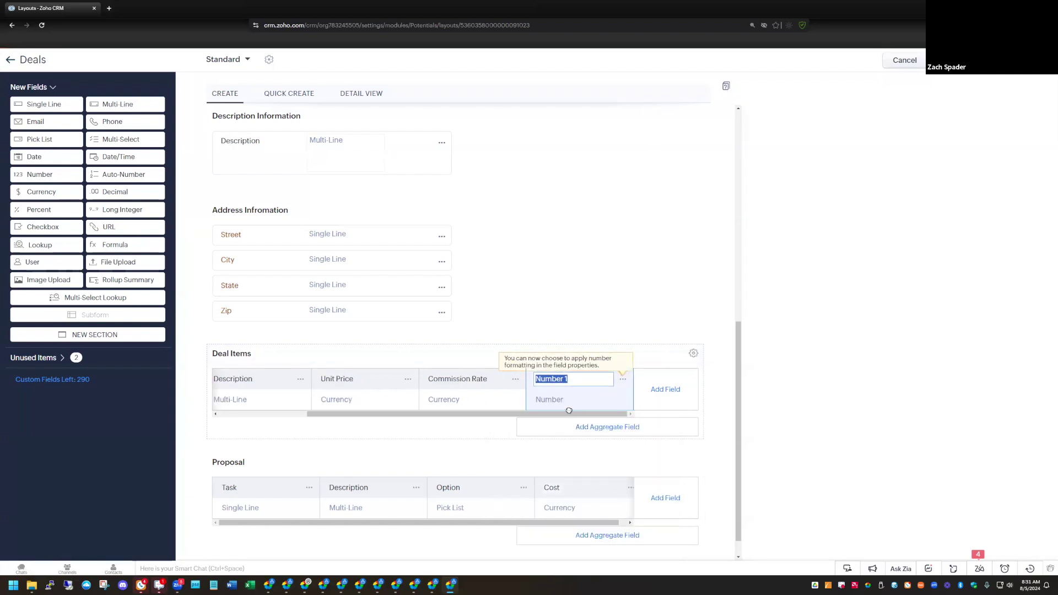
pyautogui.write('Qty')
pyautogui.press('Return')
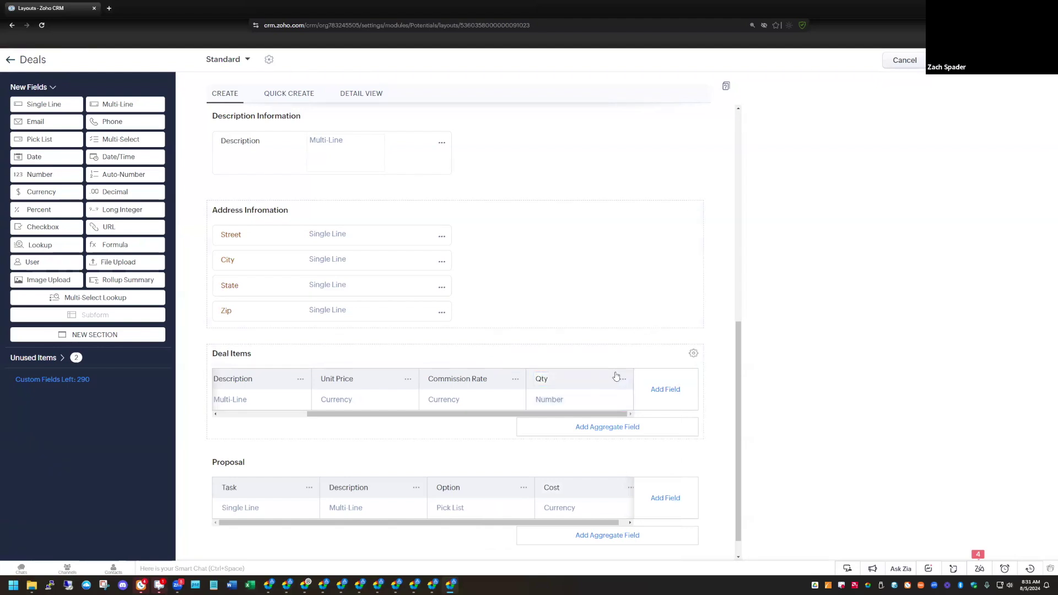
# Step: Move the Qty field between Description and Unit Price in Deal Items, save the layout and leave the editor
pyautogui.moveTo(568, 396); pyautogui.dragTo(378, 414)
pyautogui.moveTo(287, 411); pyautogui.dragTo(449, 427)
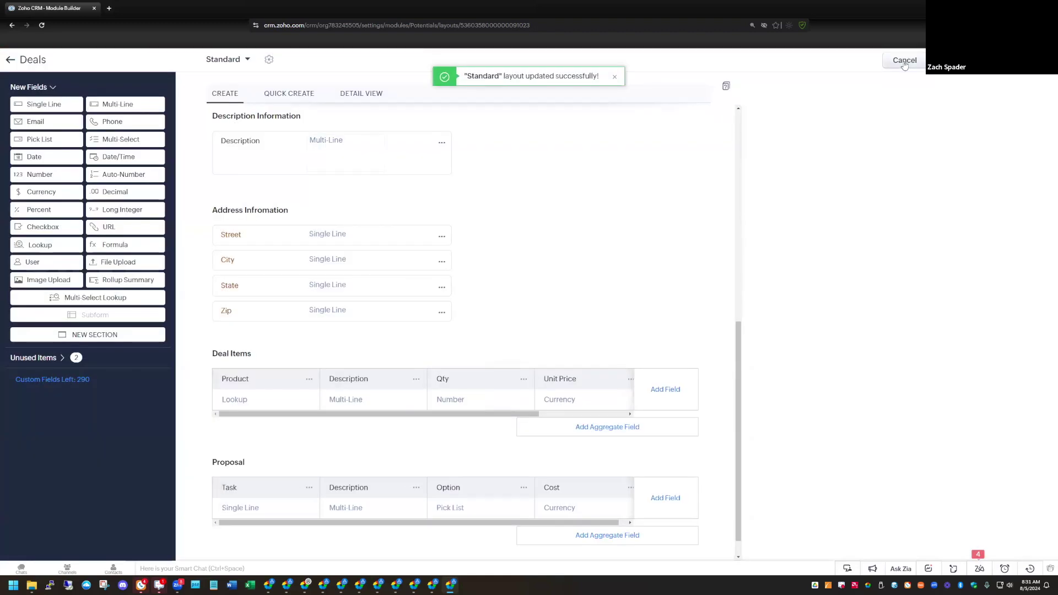
pyautogui.click(905, 60)
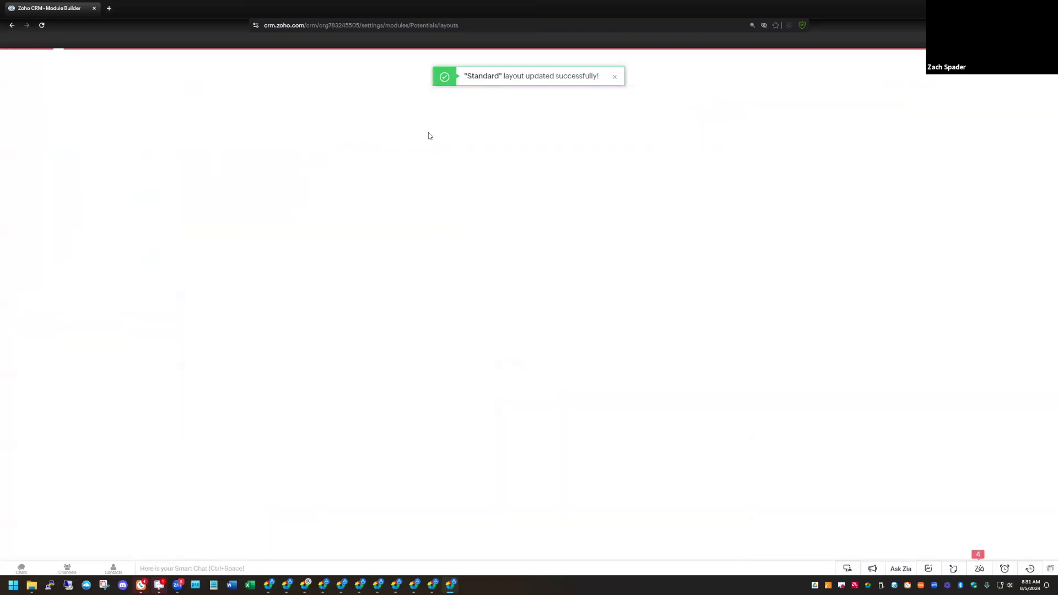
# Step: Reopen the Demo Company A deal and bring its Deal Items subform into view
pyautogui.click(295, 67)
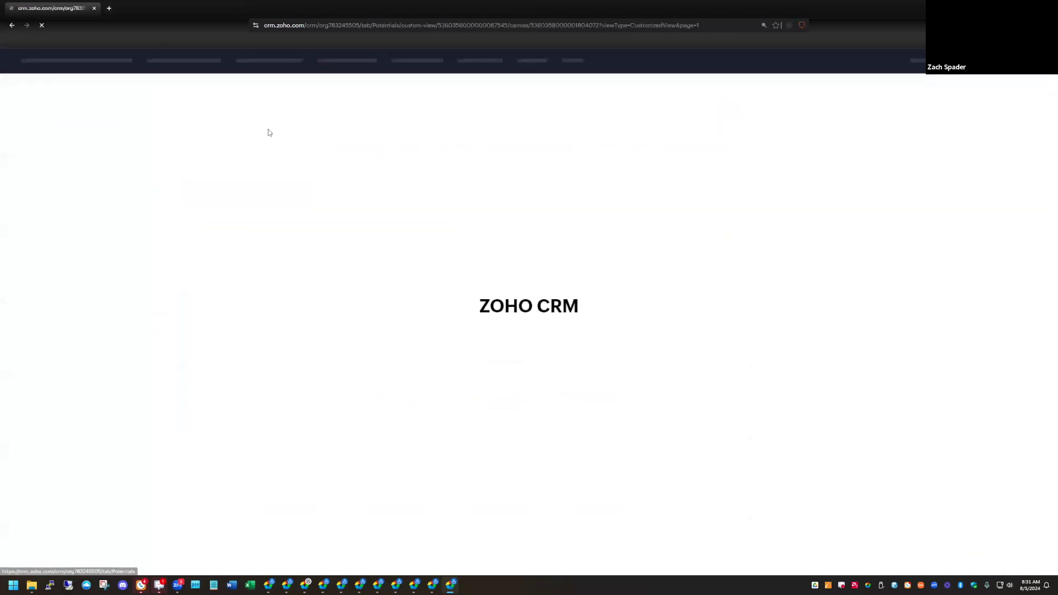
pyautogui.click(253, 171)
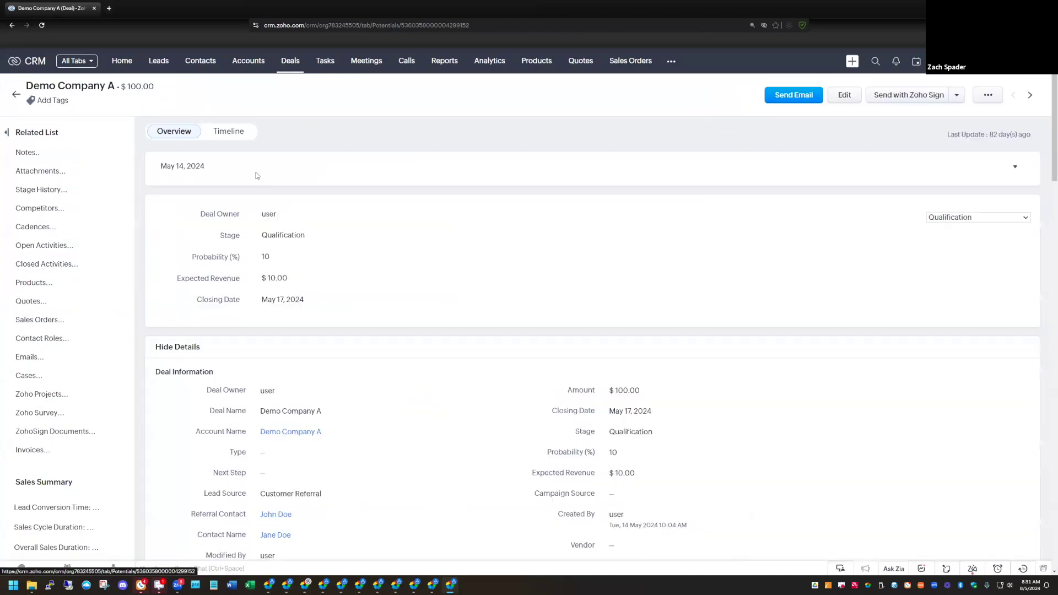
pyautogui.scroll(-10, 207, 253)
pyautogui.scroll(-2, 207, 253)
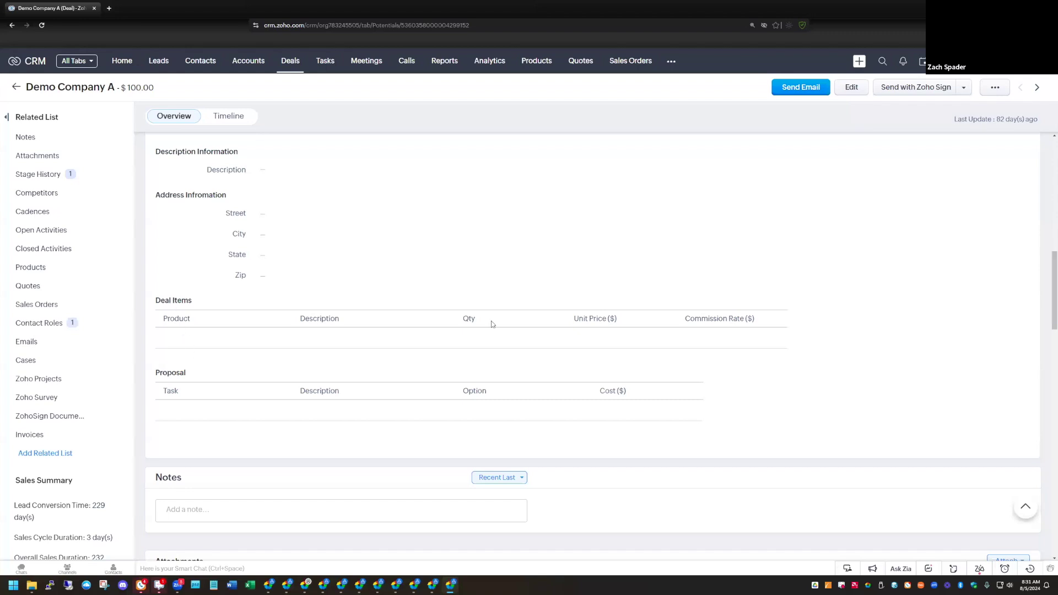
# Step: Edit the Demo Company A deal and add White Sofa with Qty 2 as the first Deal Items row
pyautogui.click(853, 90)
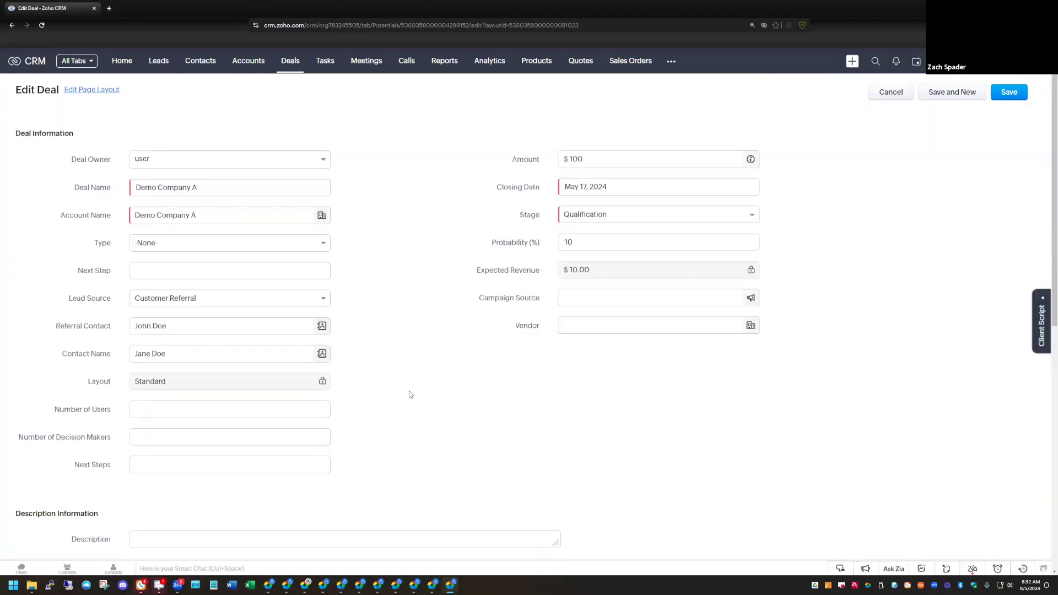
pyautogui.scroll(-5, 558, 413)
pyautogui.scroll(-3, 558, 411)
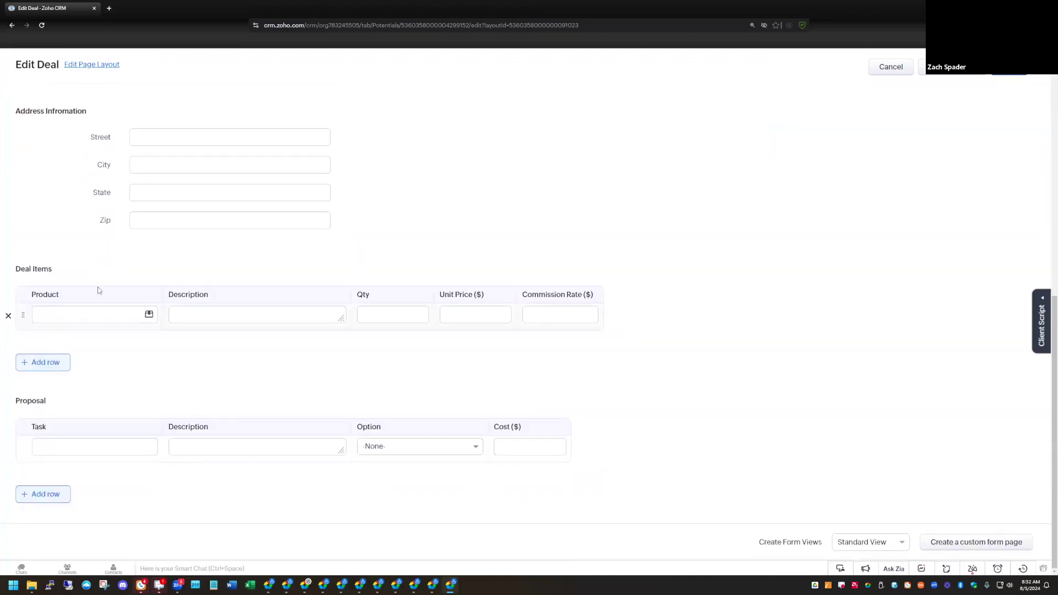
pyautogui.click(149, 316)
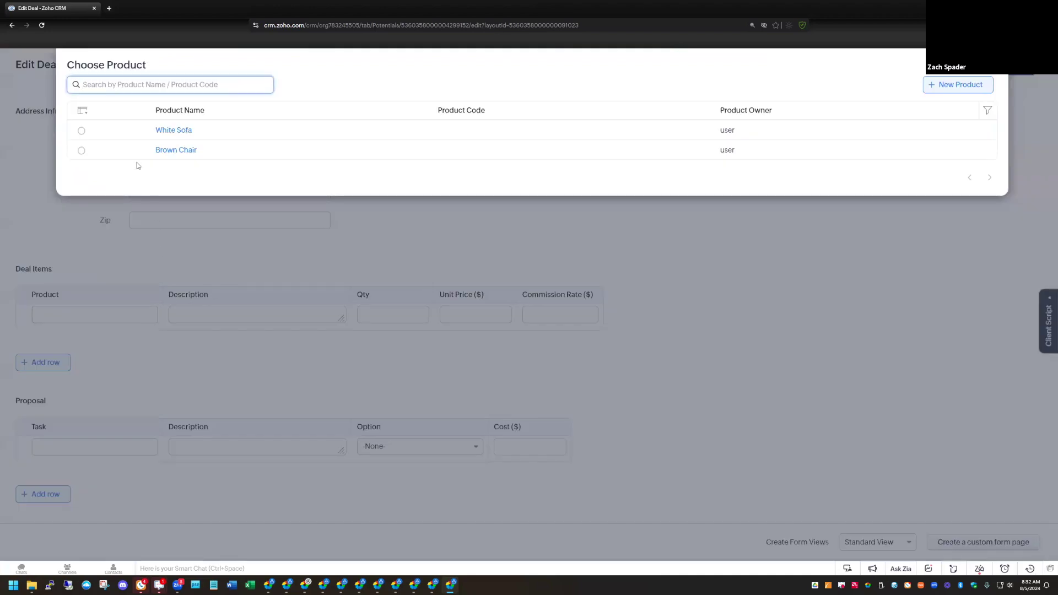
pyautogui.click(81, 133)
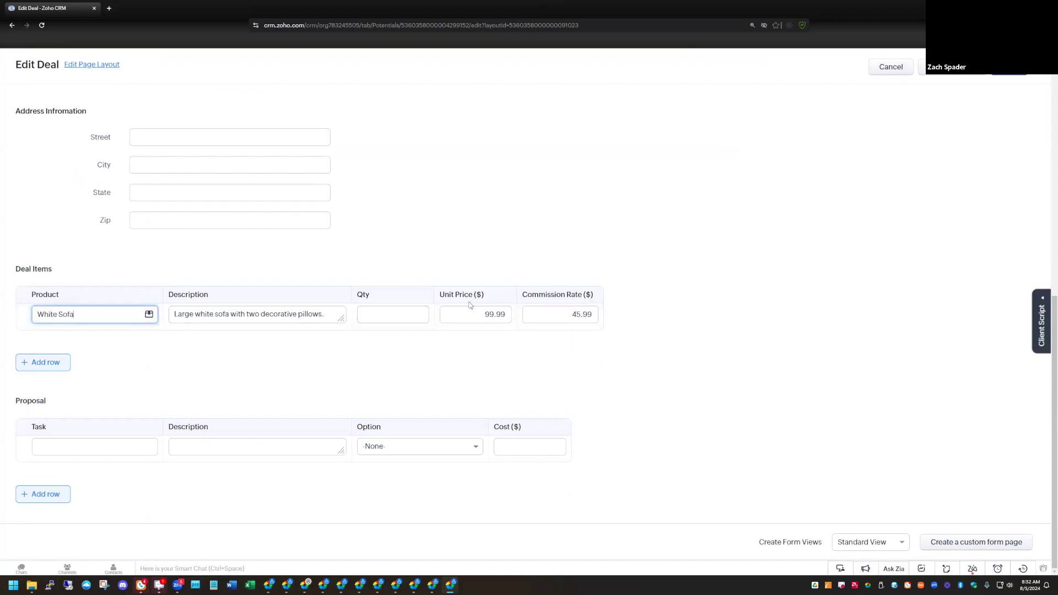
pyautogui.click(398, 315)
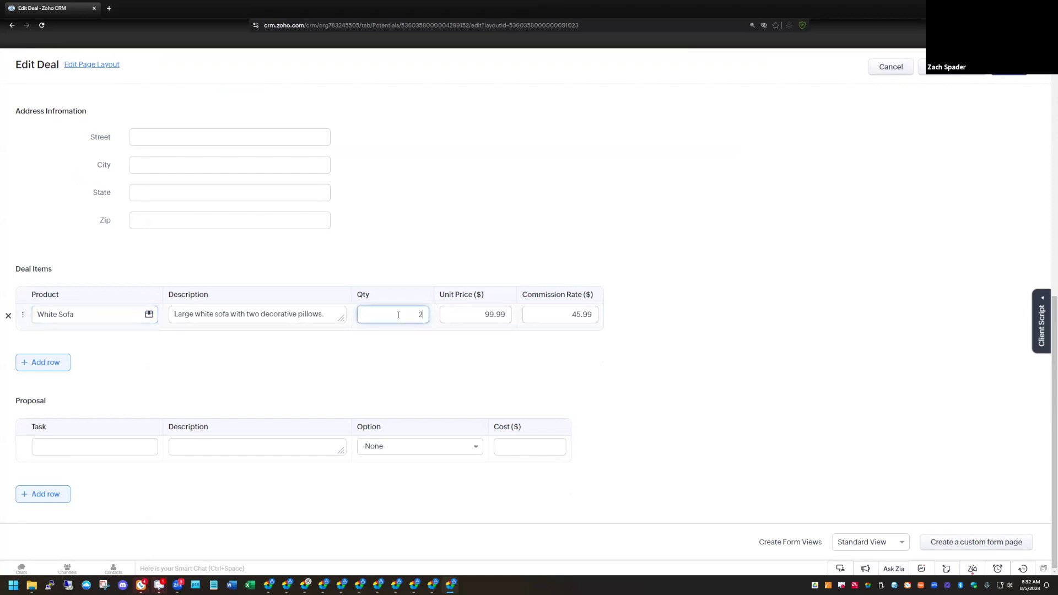
pyautogui.click(394, 359)
# Step: Add a second Deal Items row for Brown Chair with Qty 1 and save the deal
pyautogui.click(42, 362)
pyautogui.click(86, 338)
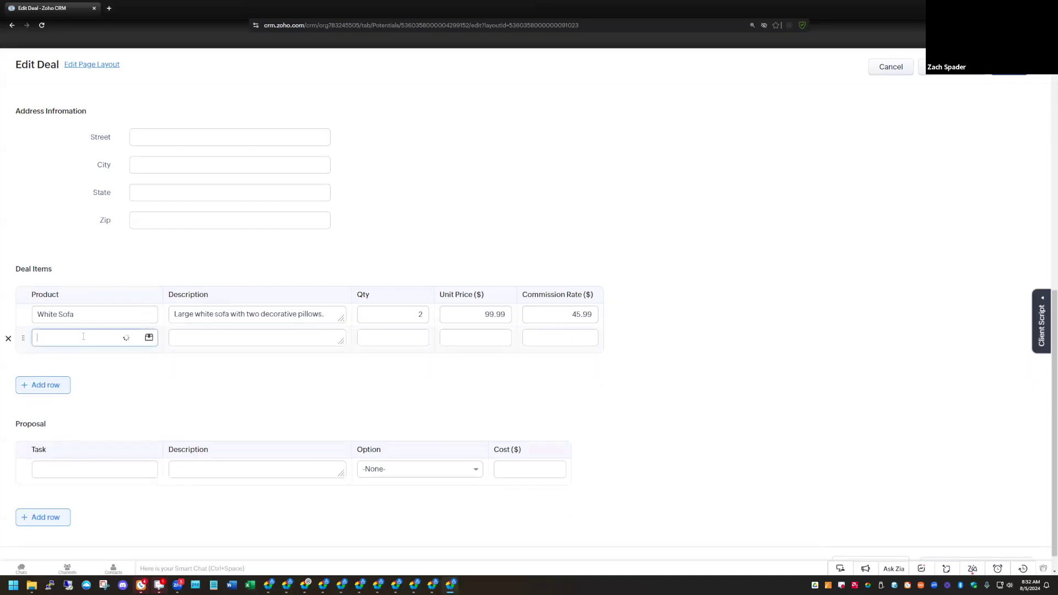
pyautogui.click(71, 379)
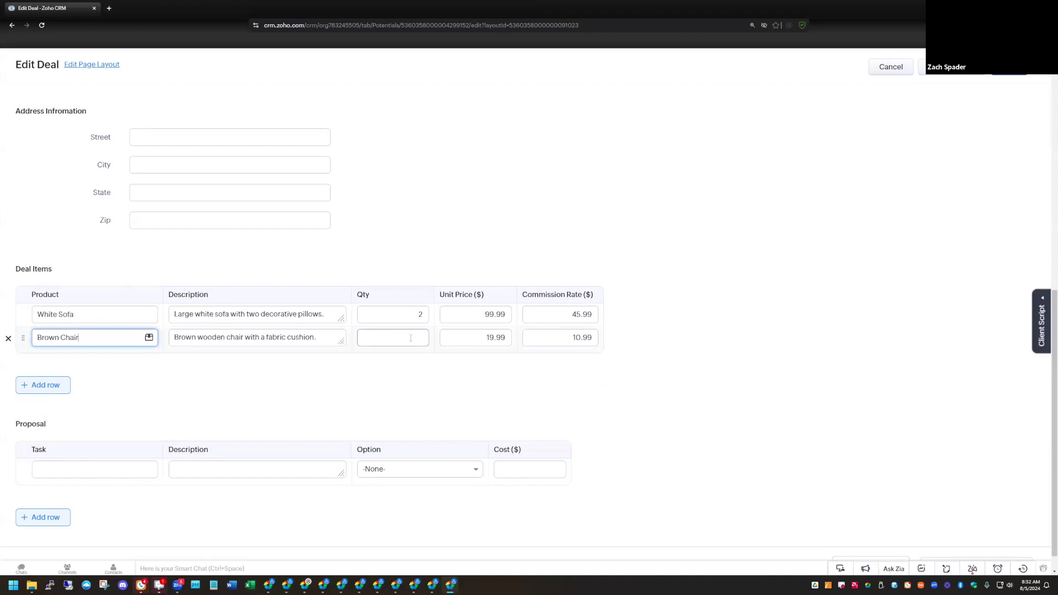
pyautogui.click(1009, 67)
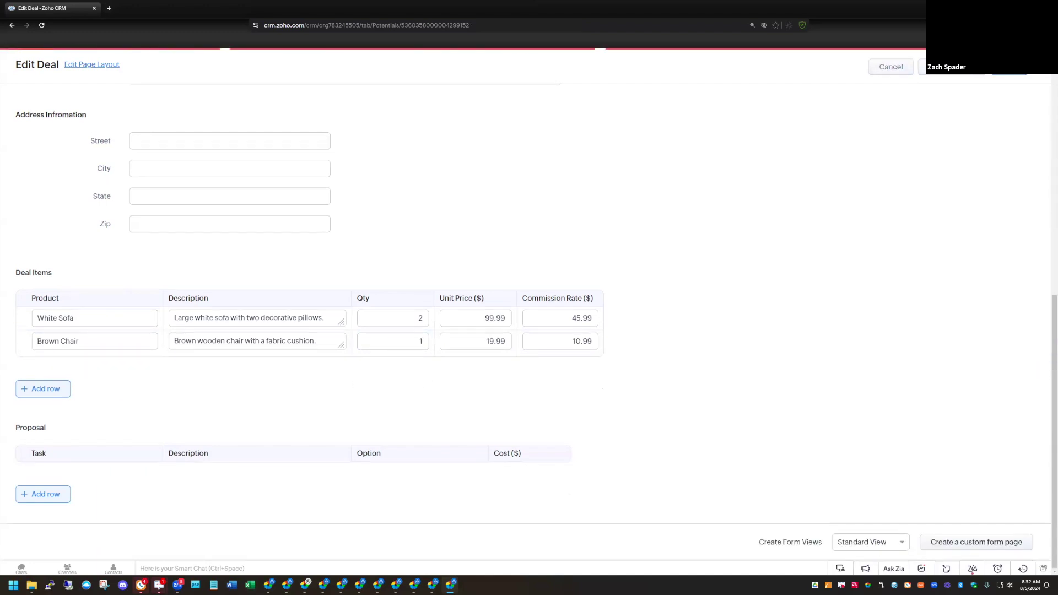
pyautogui.scroll(-10, 816, 259)
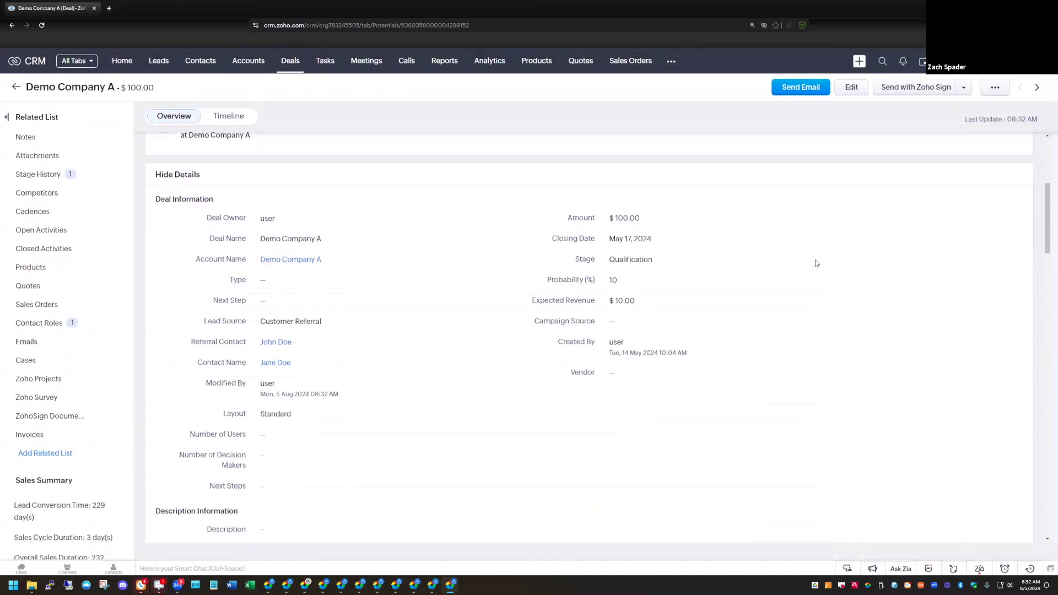
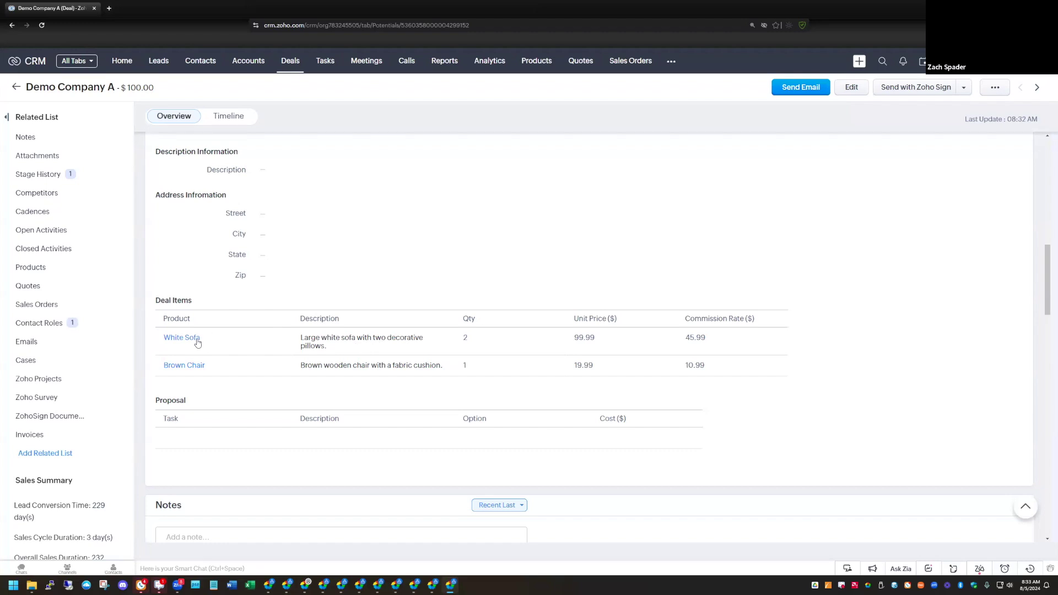
pyautogui.moveTo(198, 340)
# Step: Open the Standard layout of the Deals module for editing and go to its Deal Items subform
pyautogui.click(944, 60)
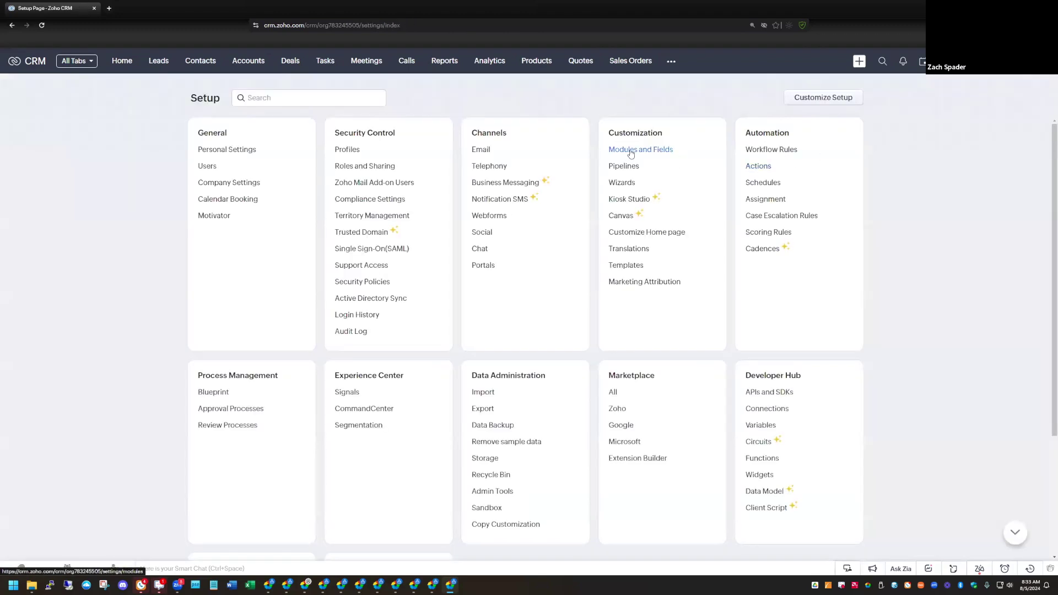
pyautogui.click(629, 154)
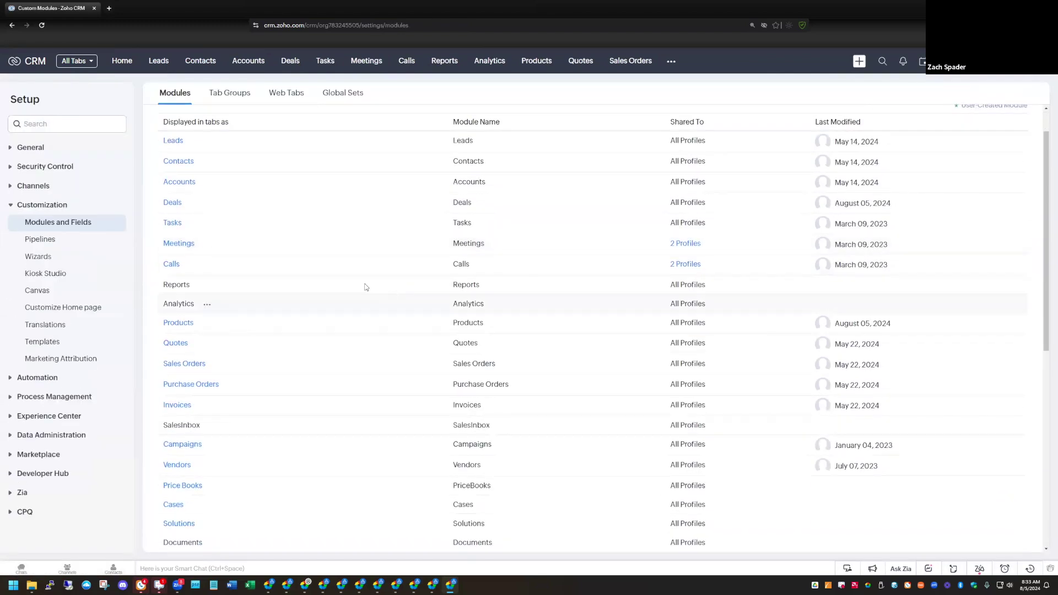
pyautogui.click(173, 205)
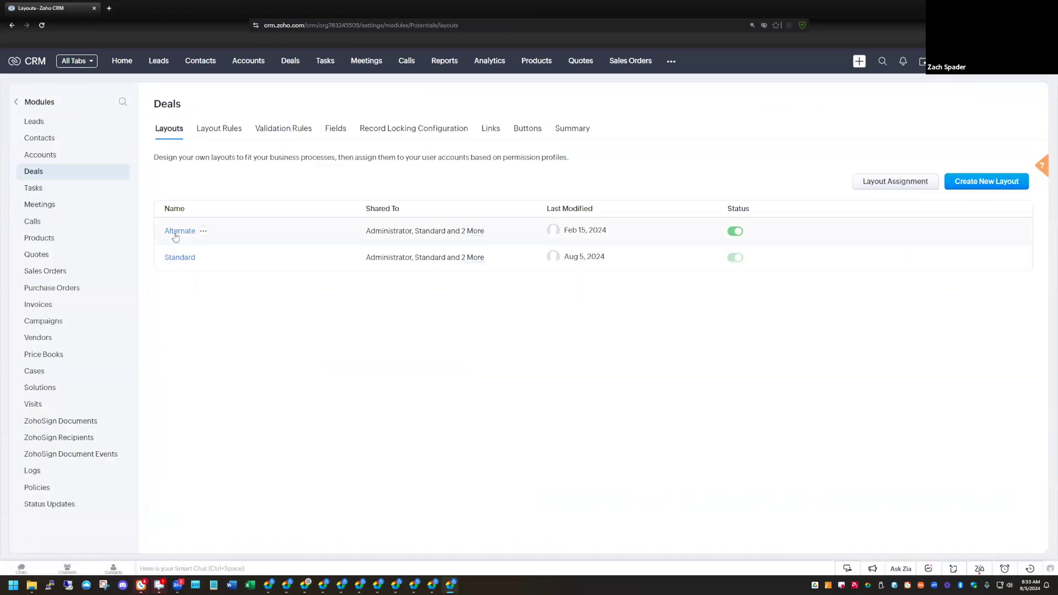
pyautogui.click(180, 258)
pyautogui.scroll(-7, 309, 348)
pyautogui.scroll(-1, 311, 348)
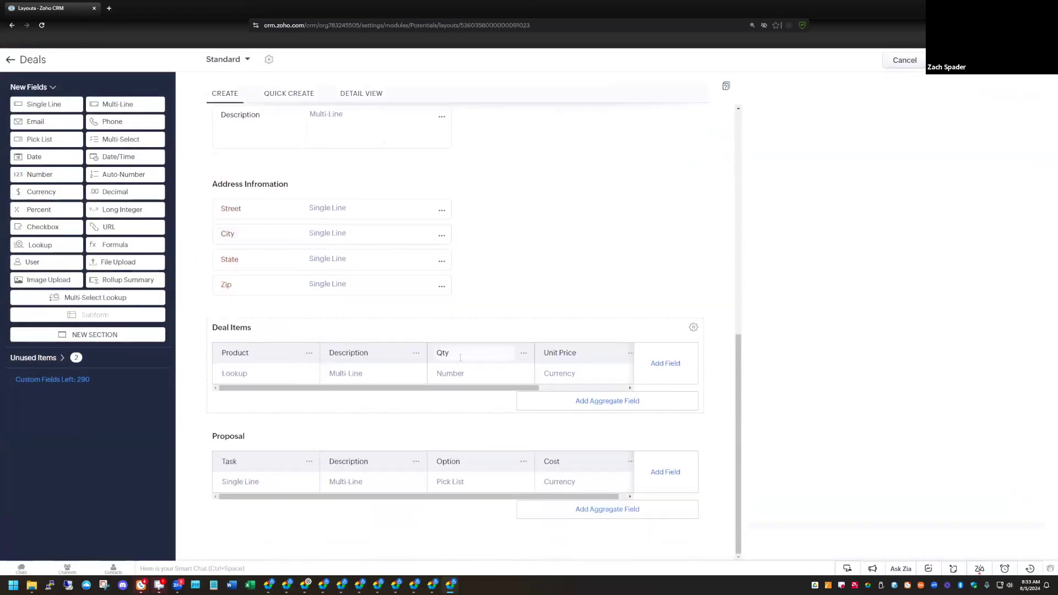
# Step: Add a new Formula field to the Deal Items subform and label it Line Item Total
pyautogui.click(664, 364)
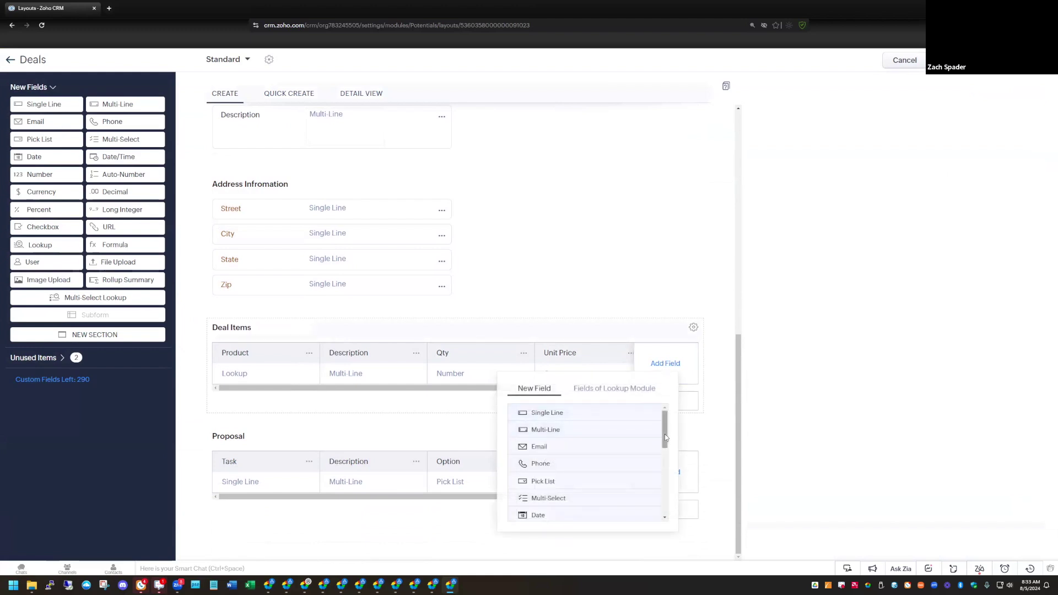
pyautogui.moveTo(665, 442); pyautogui.dragTo(656, 504)
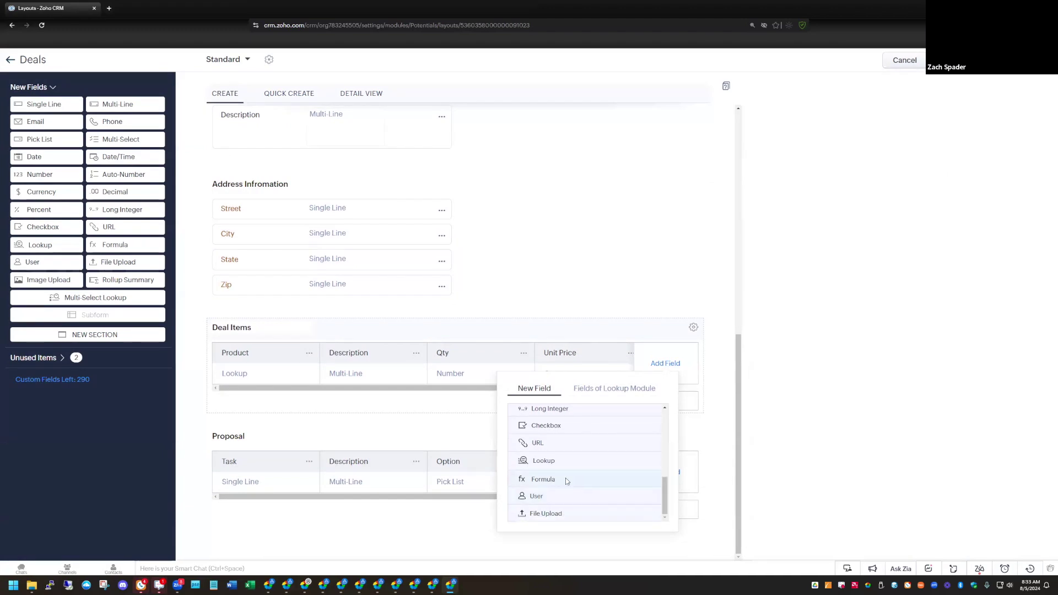
pyautogui.click(566, 479)
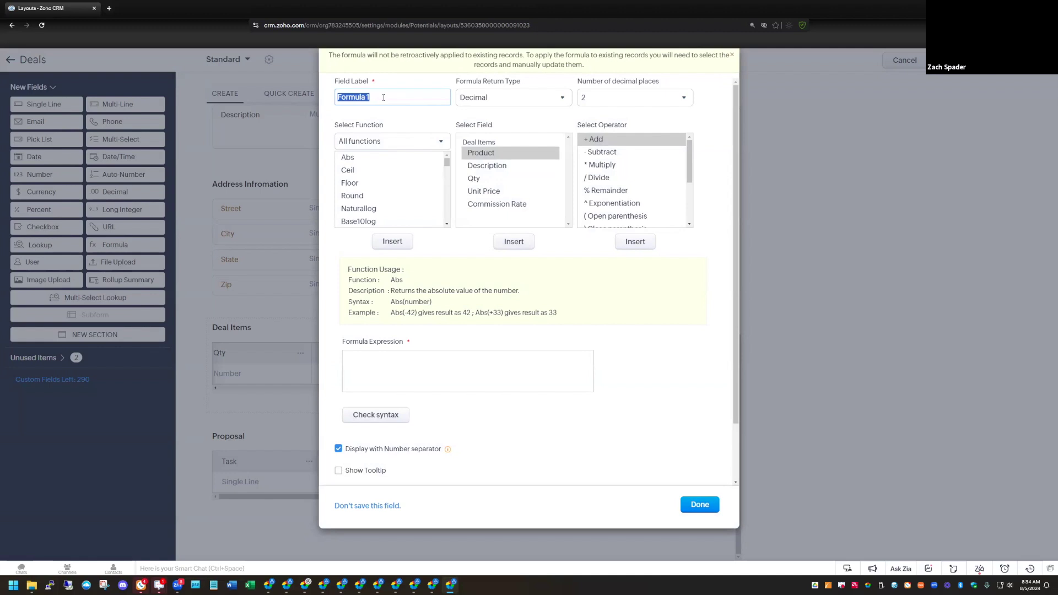
pyautogui.write('Line Item Total')
# Step: Build the Line Item Total formula as Qty multiplied by Unit Price, check its syntax and finish the field
pyautogui.doubleClick(475, 178)
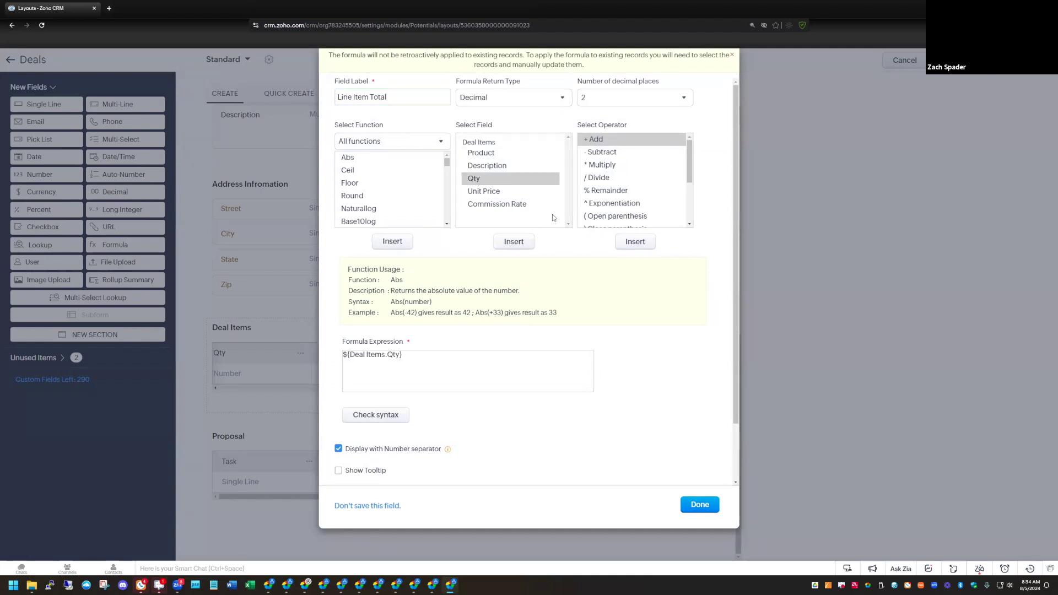
pyautogui.click(612, 166)
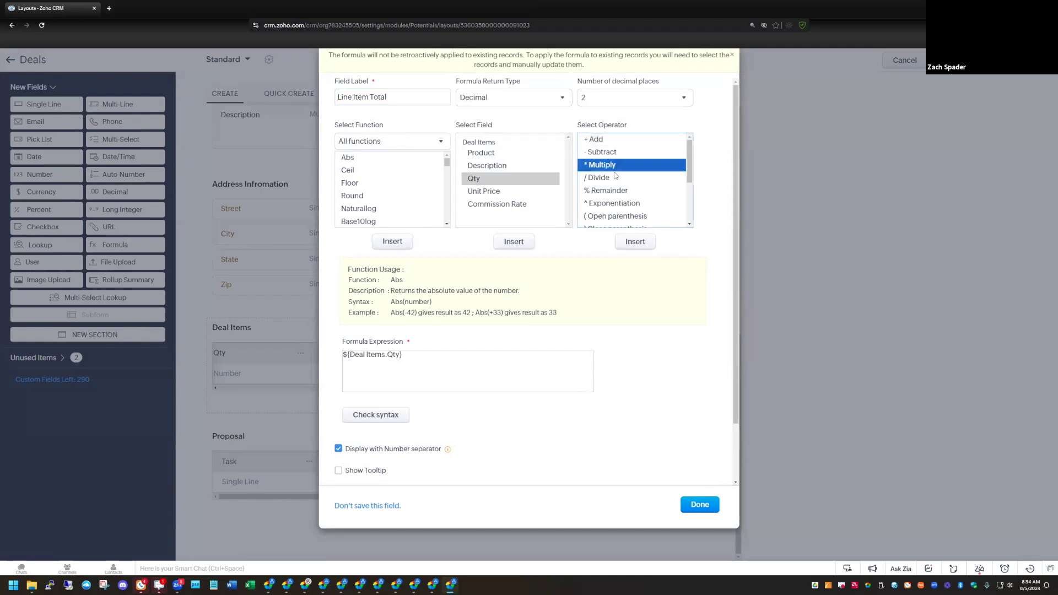
pyautogui.click(635, 241)
pyautogui.click(514, 242)
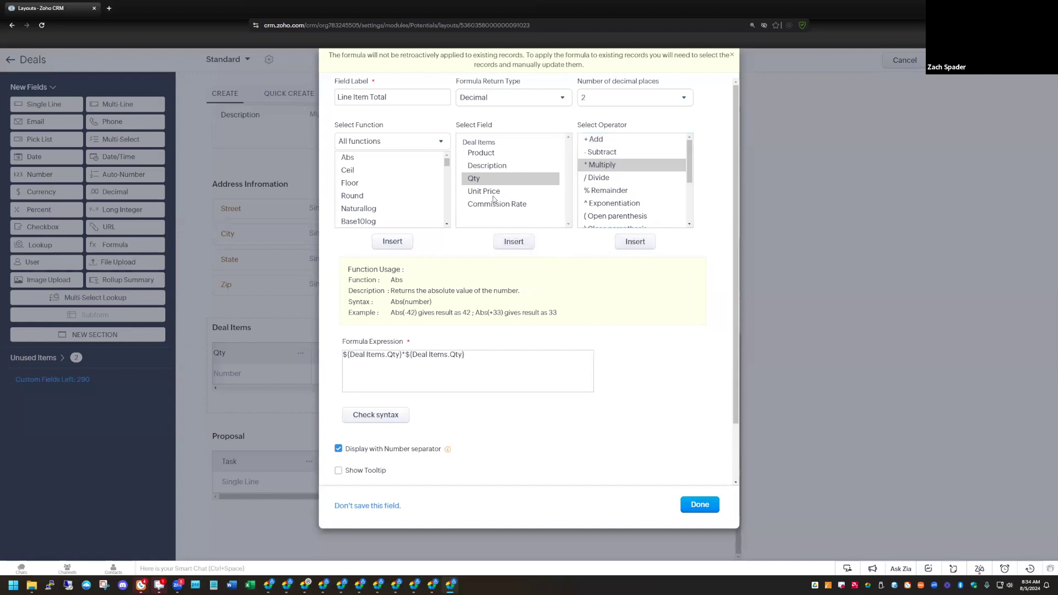
pyautogui.moveTo(474, 354); pyautogui.dragTo(406, 358)
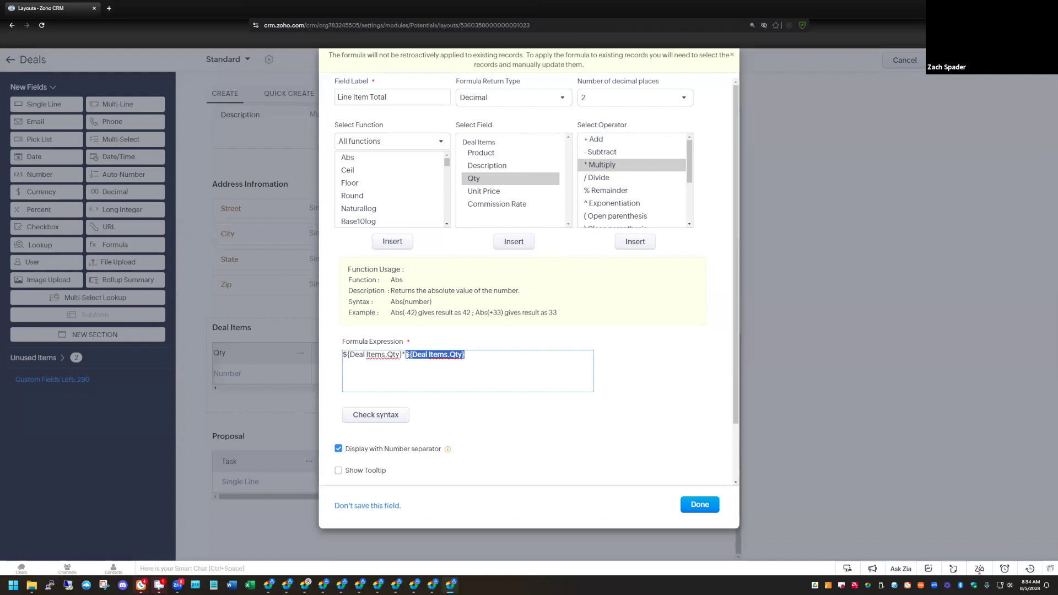
pyautogui.press('BackSpace')
pyautogui.click(496, 192)
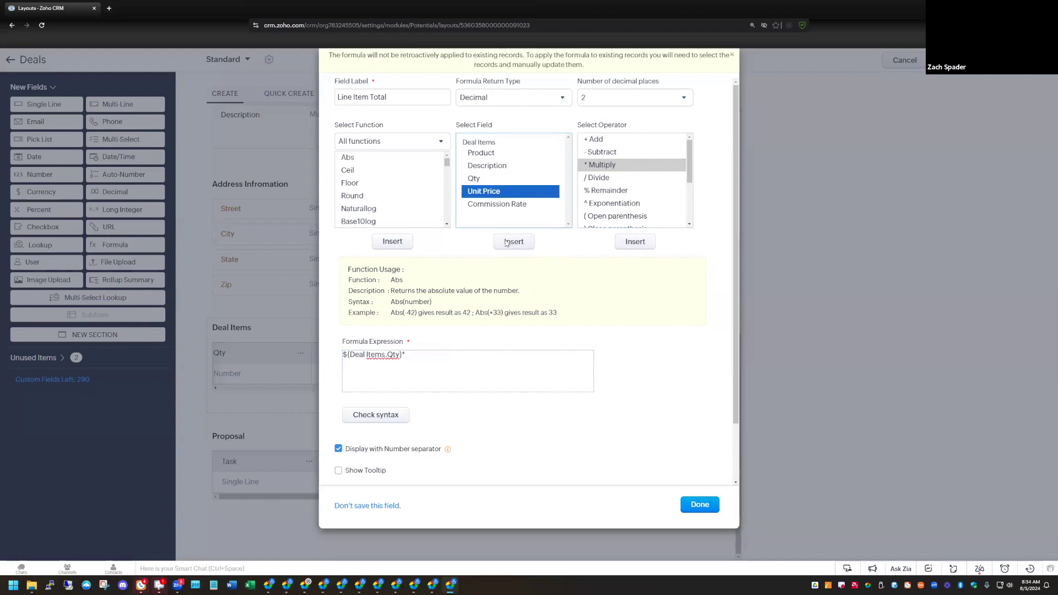
pyautogui.click(514, 242)
pyautogui.click(376, 415)
pyautogui.click(700, 506)
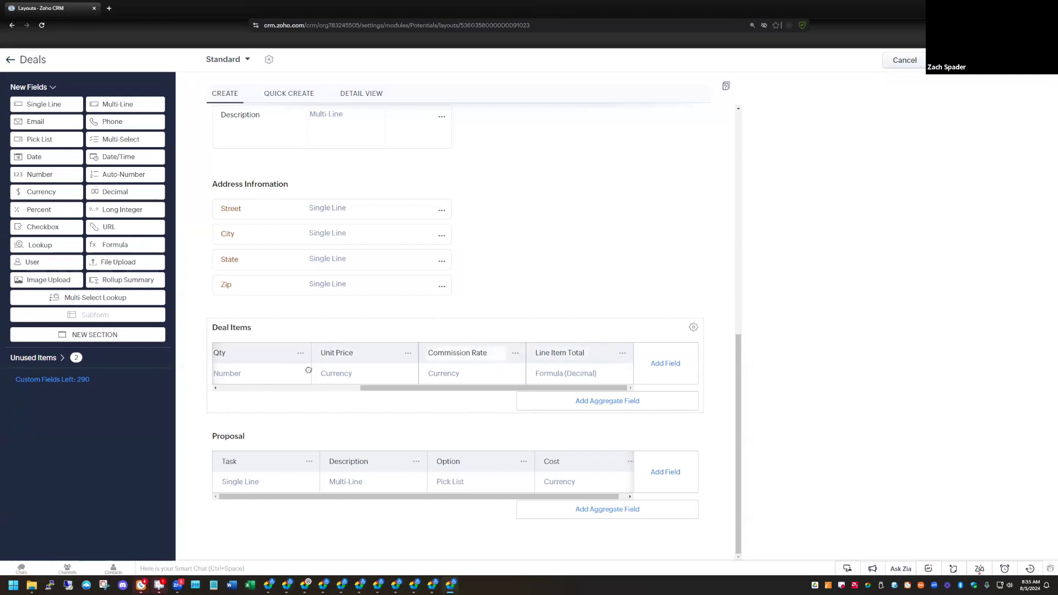
# Step: Add another Formula field to Deal Items with an expression multiplying Qty by Commission Rate
pyautogui.click(669, 366)
pyautogui.scroll(-5, 596, 451)
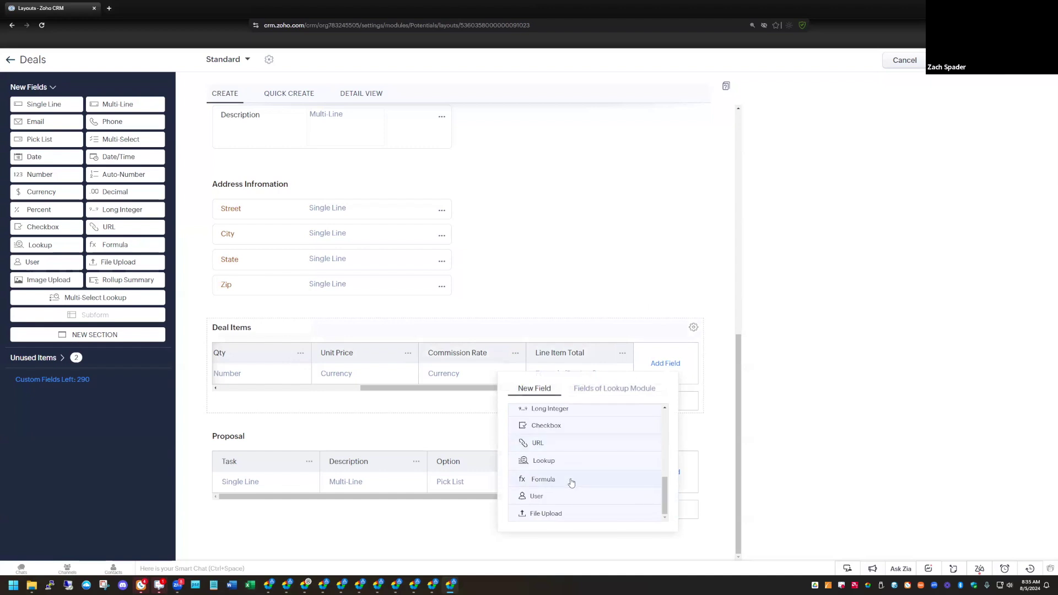
pyautogui.click(570, 480)
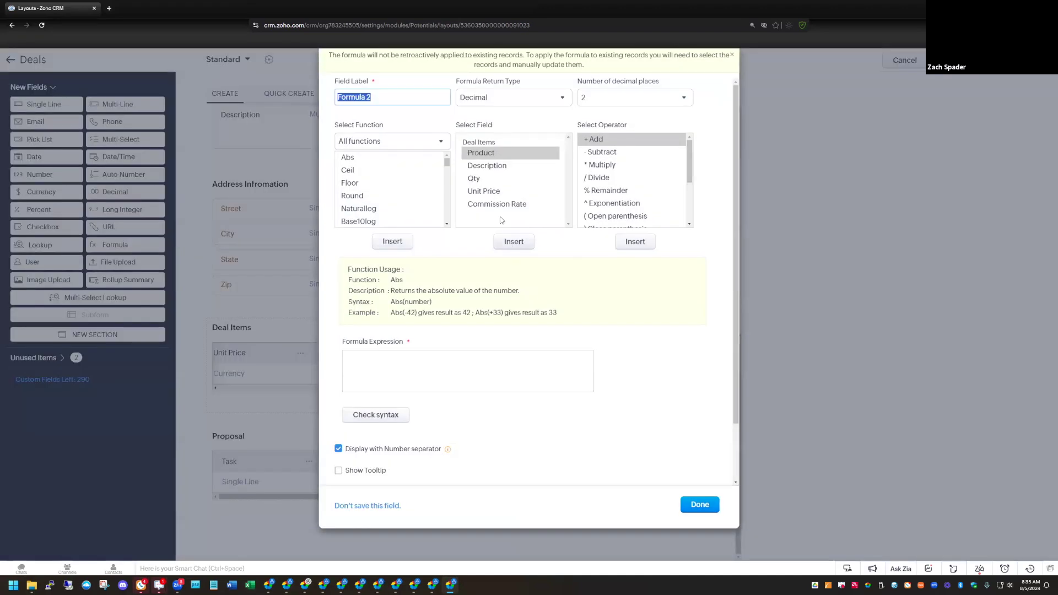
pyautogui.click(481, 180)
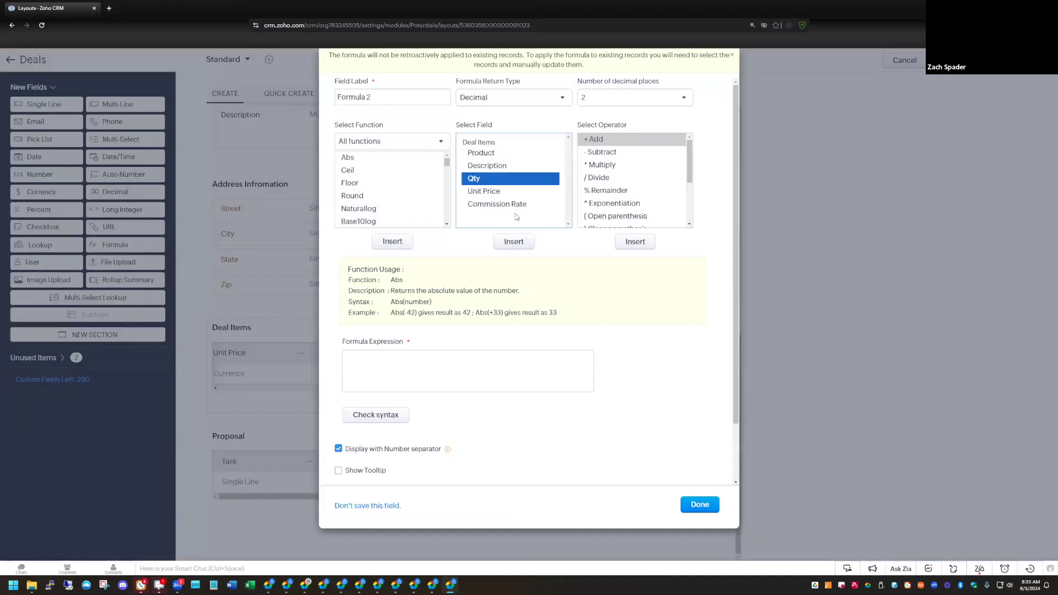
pyautogui.click(519, 243)
pyautogui.click(609, 166)
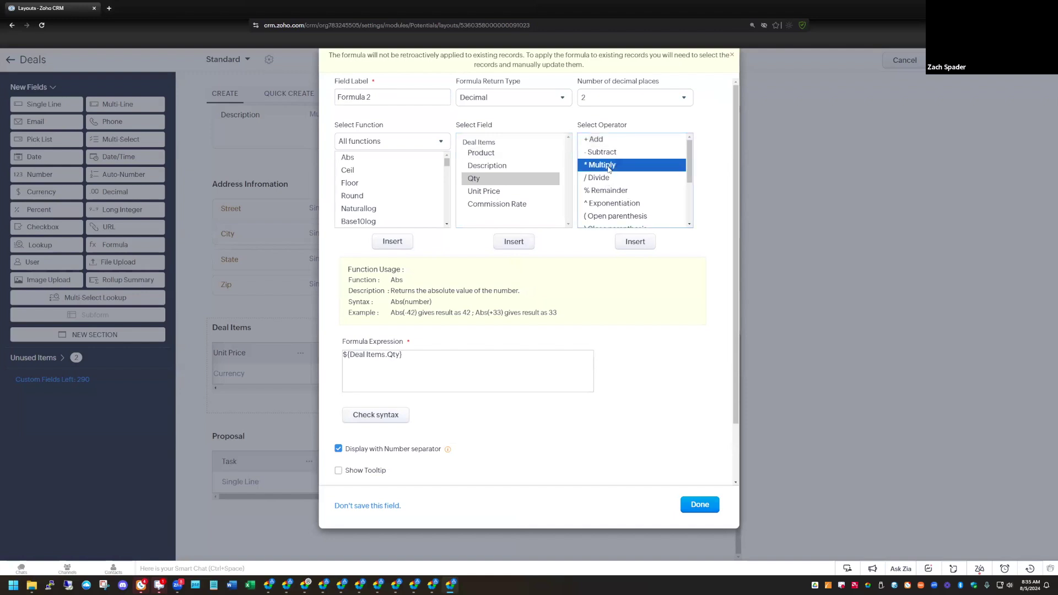
pyautogui.click(644, 242)
pyautogui.click(504, 207)
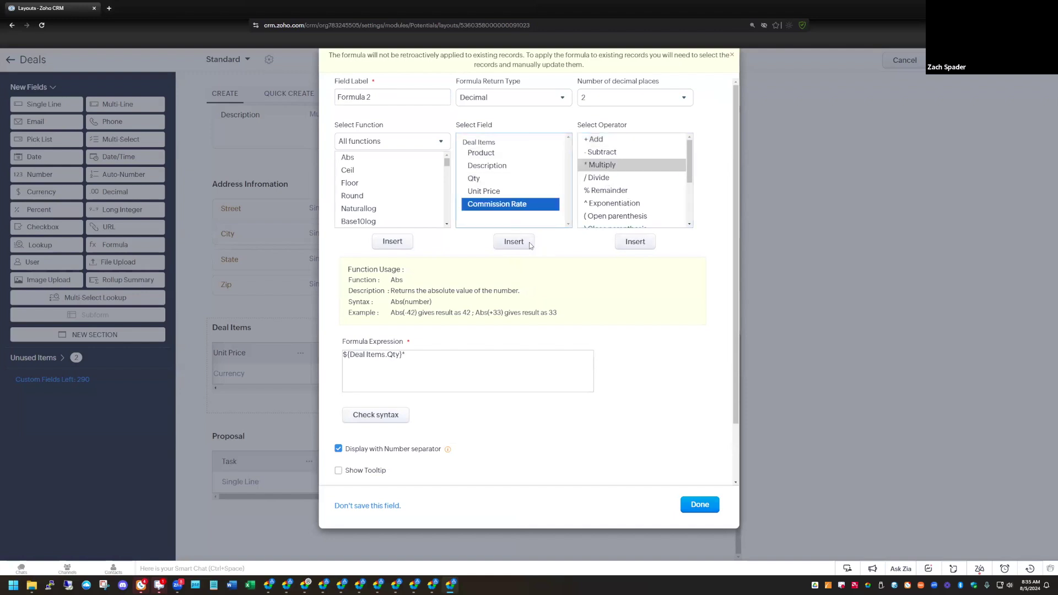
pyautogui.click(529, 244)
# Step: Label the new commission formula field Line Item Commission and finish it
pyautogui.tripleClick(373, 97)
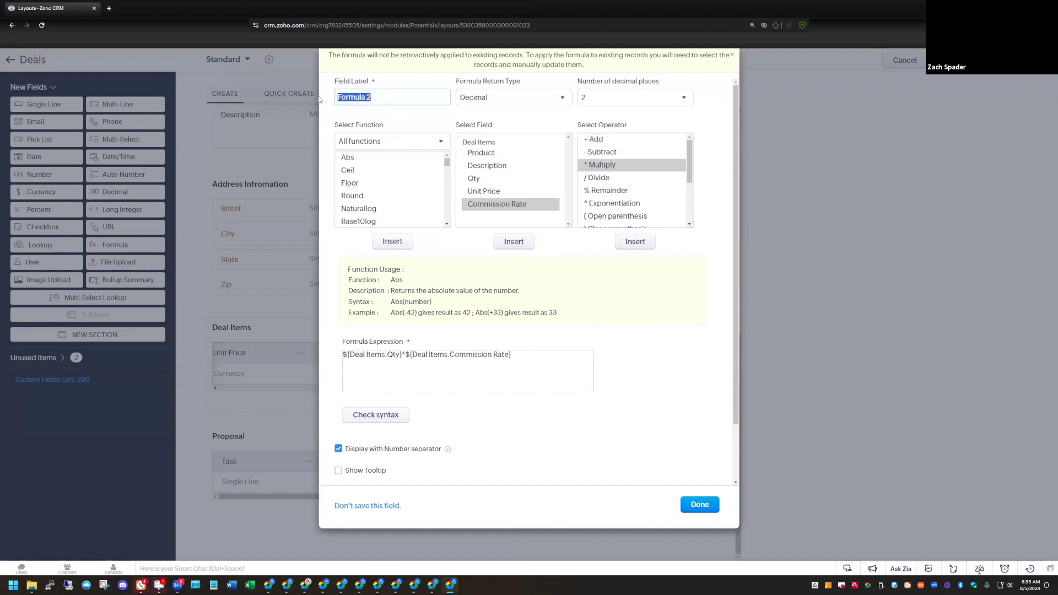
pyautogui.write('Line It')
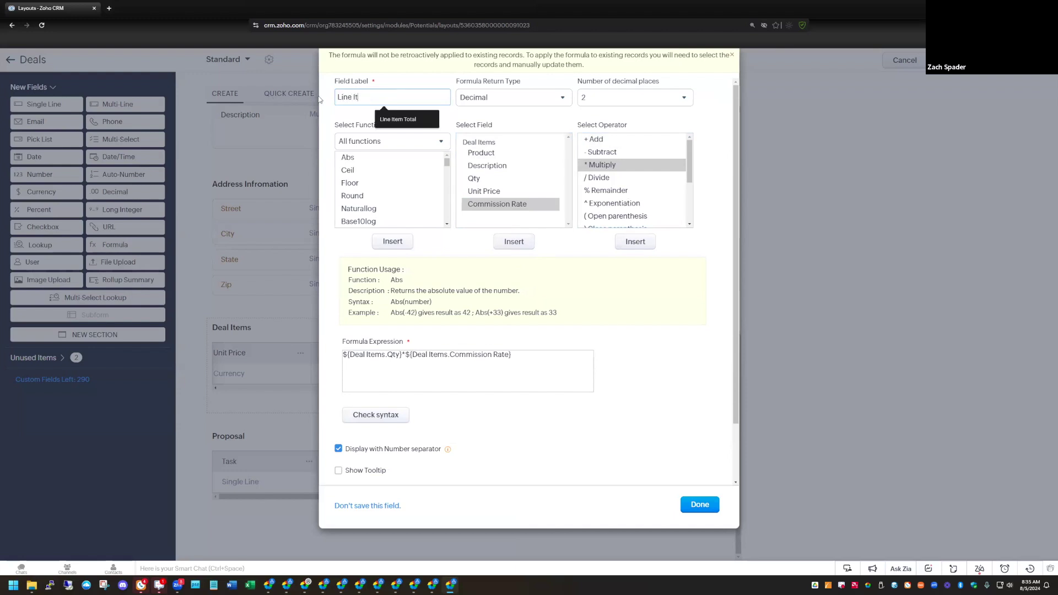
pyautogui.write('em Commission')
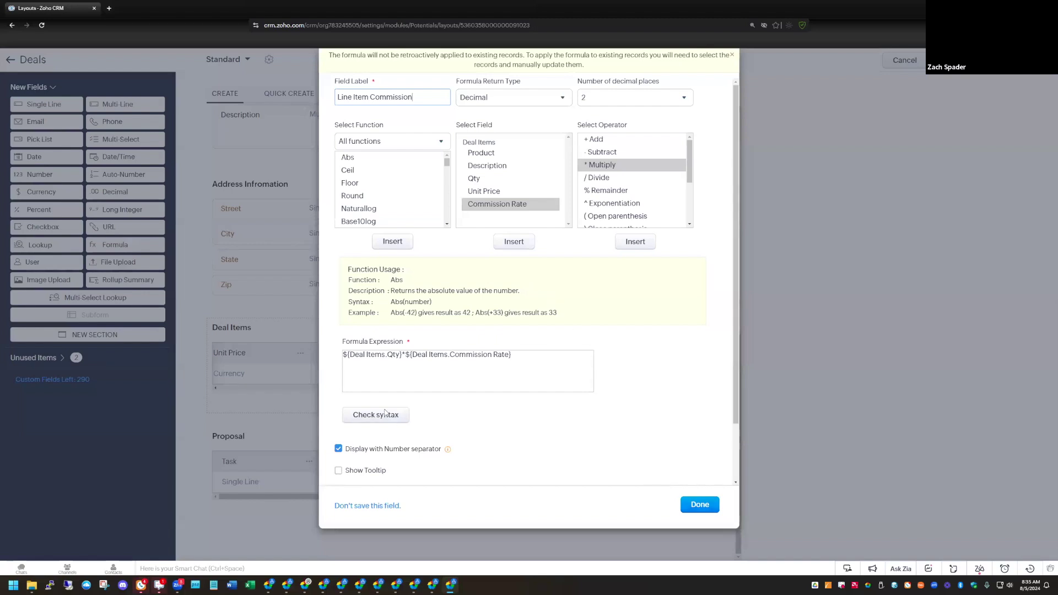
pyautogui.click(698, 506)
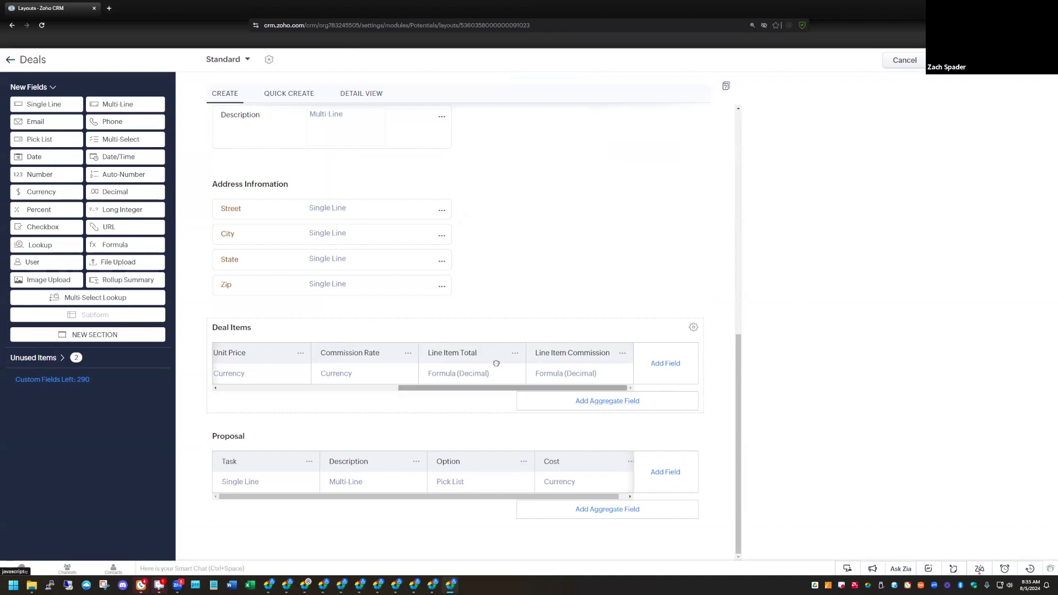
pyautogui.click(662, 365)
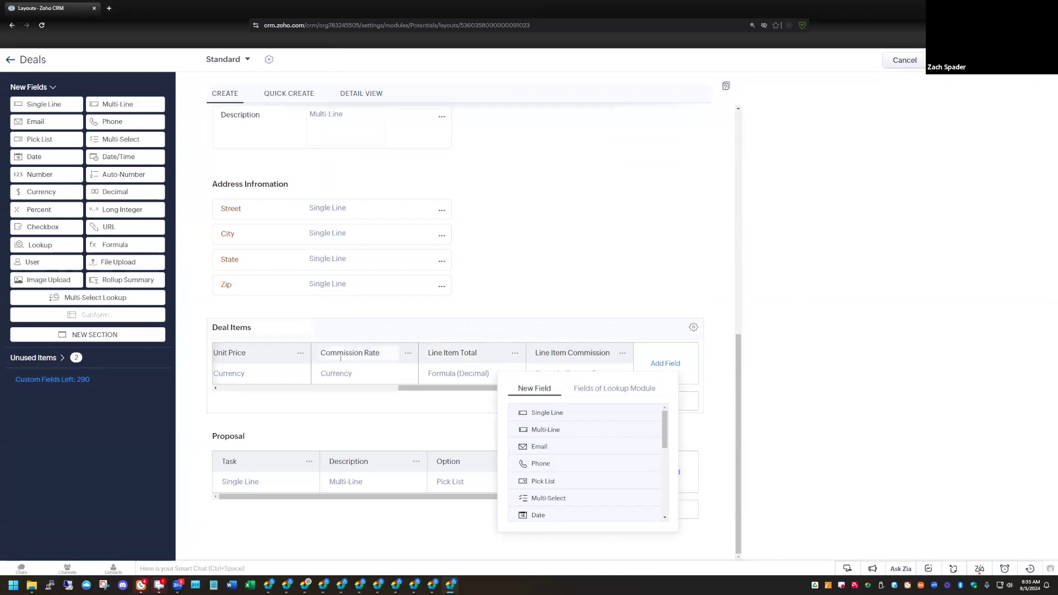
pyautogui.click(724, 402)
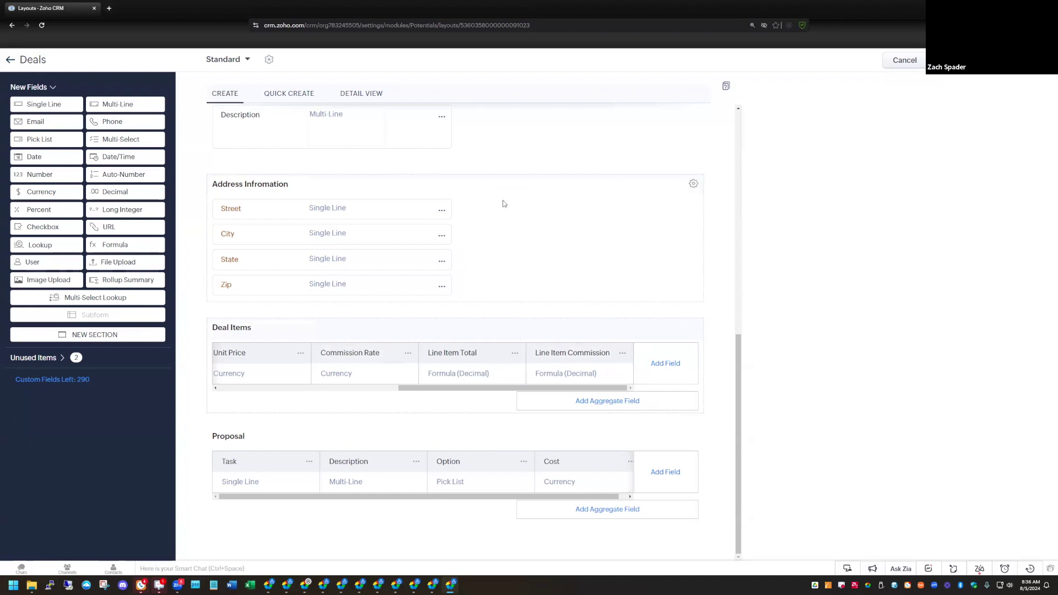
pyautogui.scroll(2, 499, 211)
pyautogui.scroll(5, 500, 215)
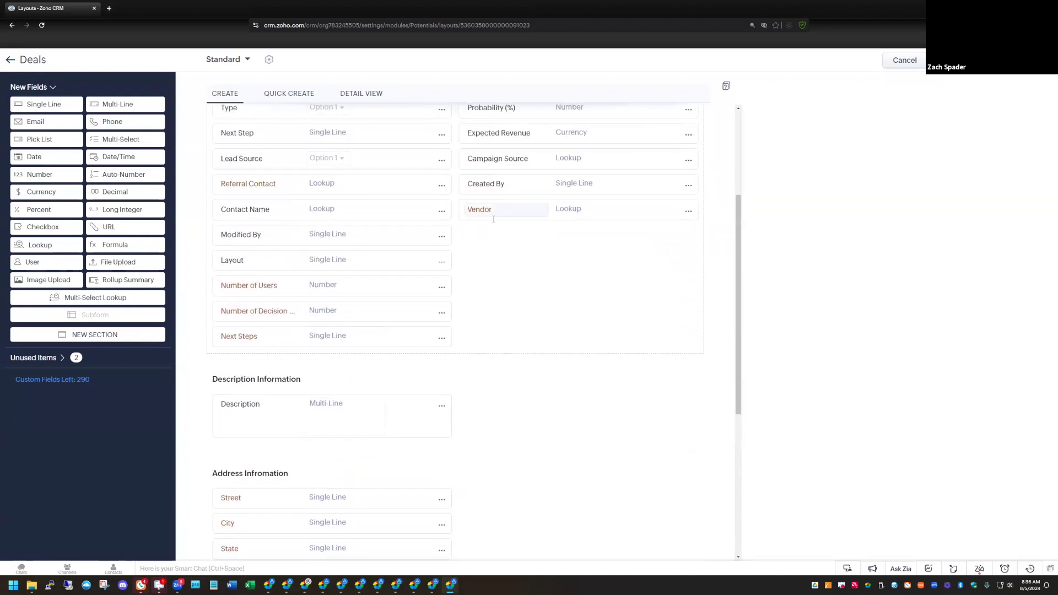
# Step: Configure a Deal Items aggregate field labelled Sub Total as the SUM of Line Item Total and finish it
pyautogui.scroll(-6, 486, 232)
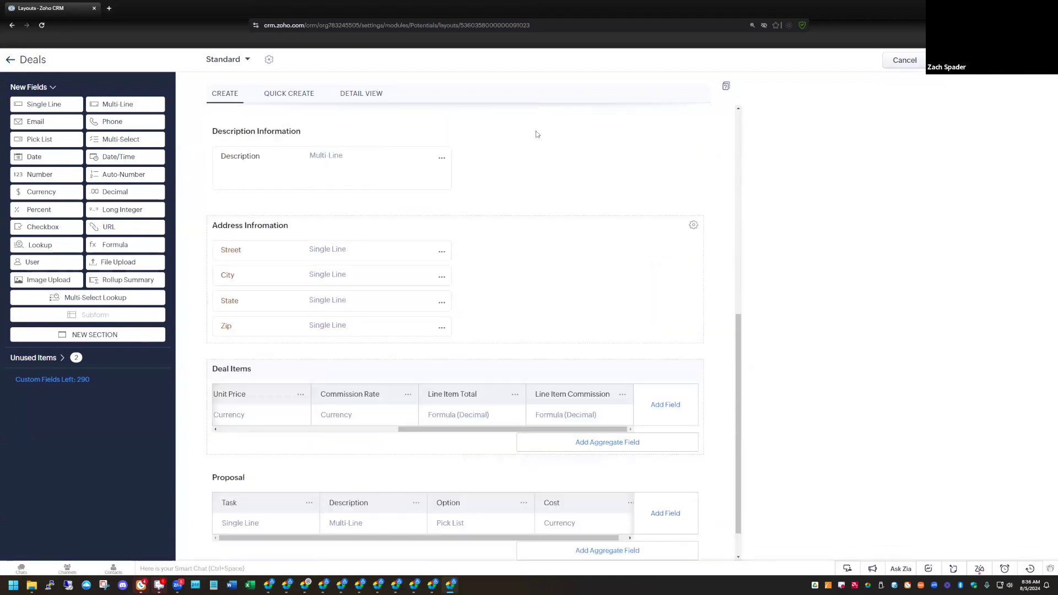
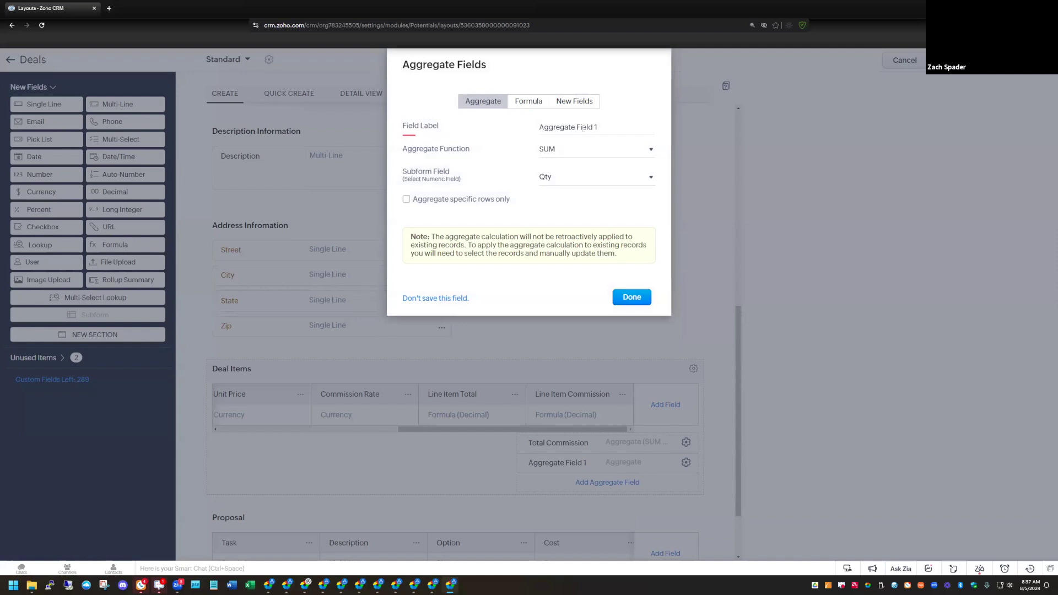
pyautogui.moveTo(605, 125); pyautogui.dragTo(518, 123)
pyautogui.write('Sub Total')
pyautogui.click(560, 181)
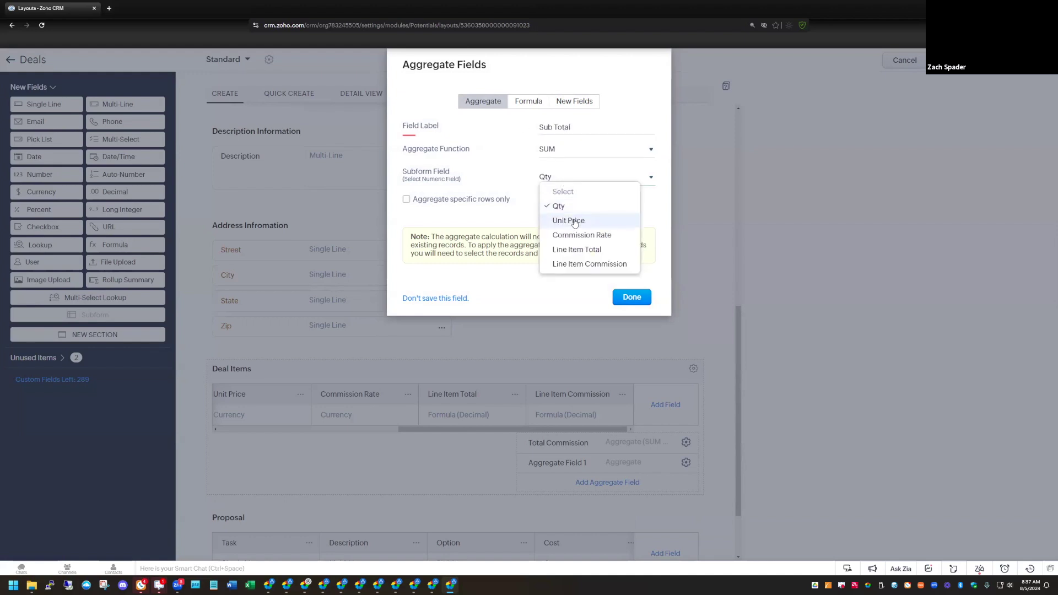
pyautogui.click(577, 251)
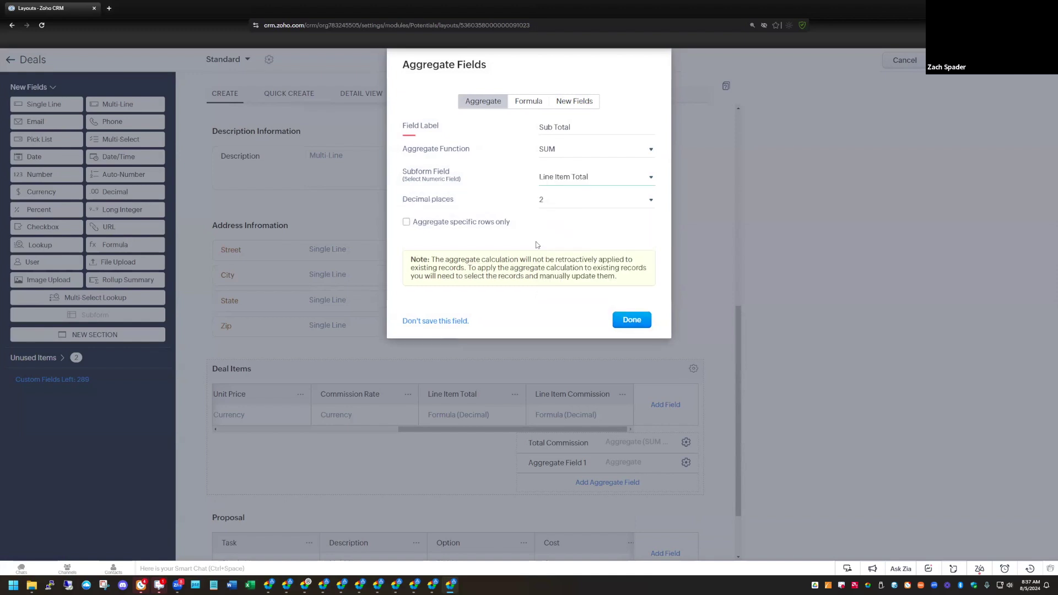
pyautogui.click(628, 327)
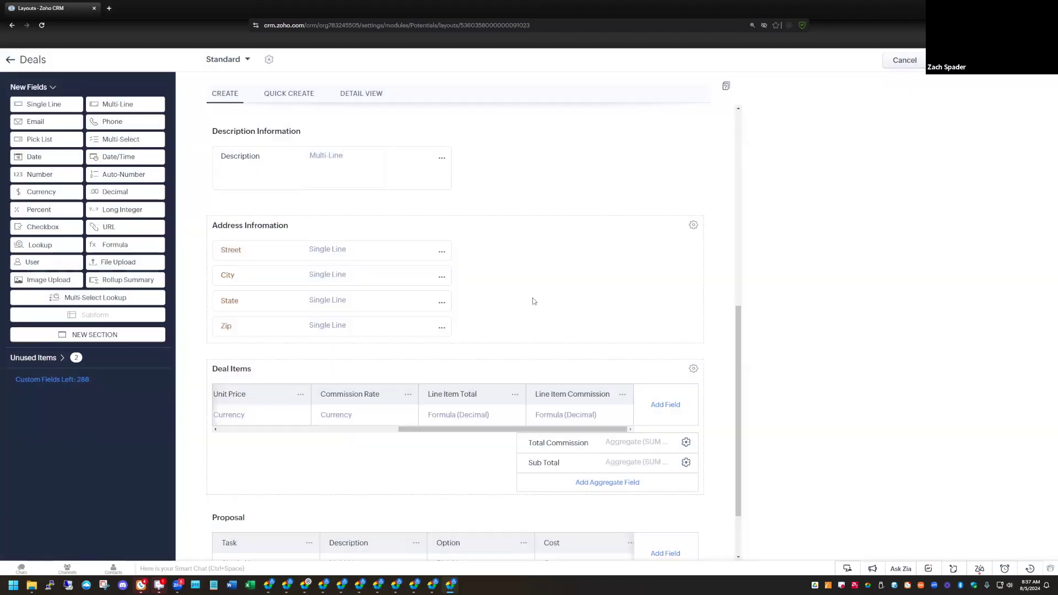
# Step: Rename the Total Commission aggregate field in Deal Items to Commissionable Amount
pyautogui.click(547, 441)
pyautogui.press('BackSpace')
pyautogui.press('BackSpace')
pyautogui.press('BackSpace')
pyautogui.press('BackSpace')
pyautogui.press('BackSpace')
pyautogui.press('BackSpace')
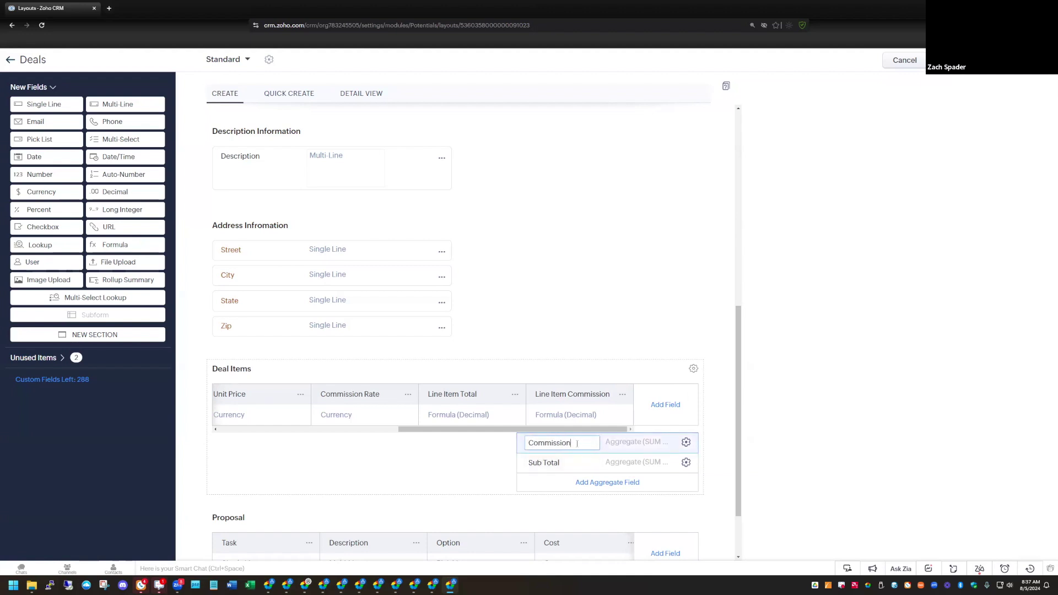
pyautogui.write('able amount')
pyautogui.click(779, 425)
# Step: Add a Currency field labelled Expenses below Amount in Deal Information and save the layout
pyautogui.scroll(5, 514, 267)
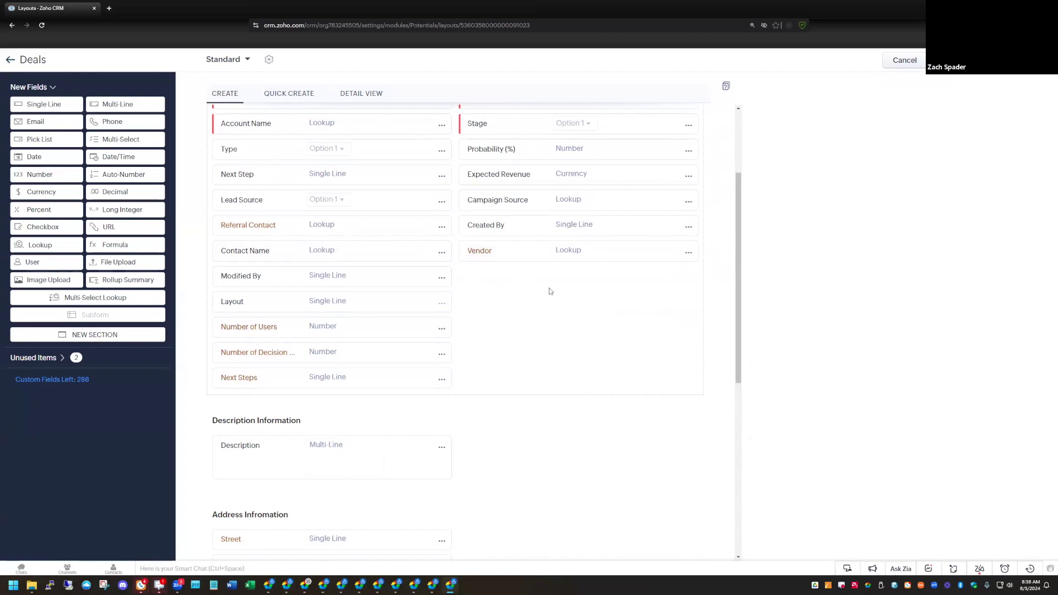
pyautogui.scroll(-5, 546, 291)
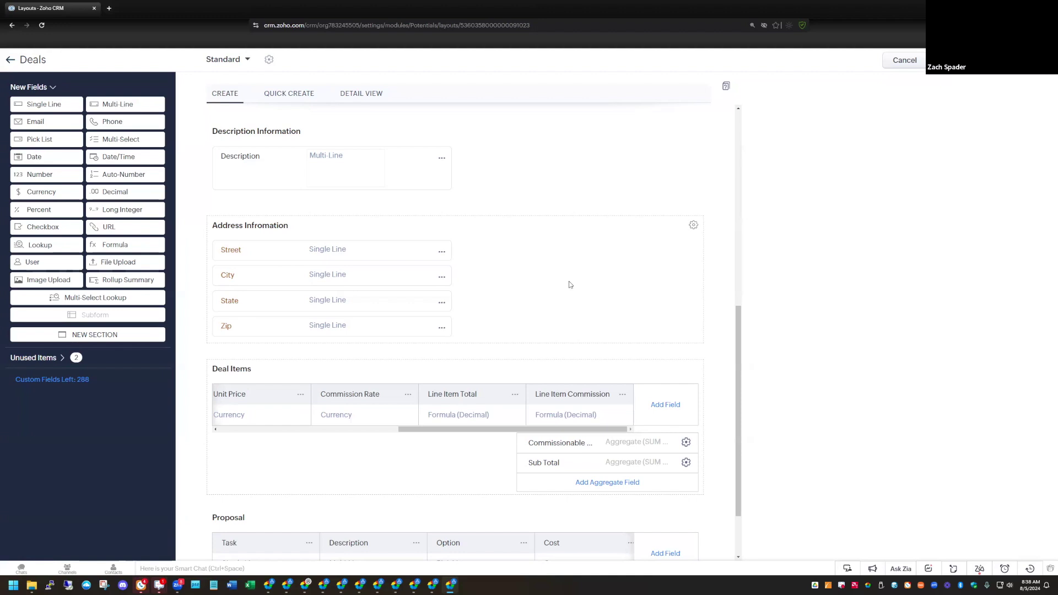
pyautogui.scroll(8, 577, 284)
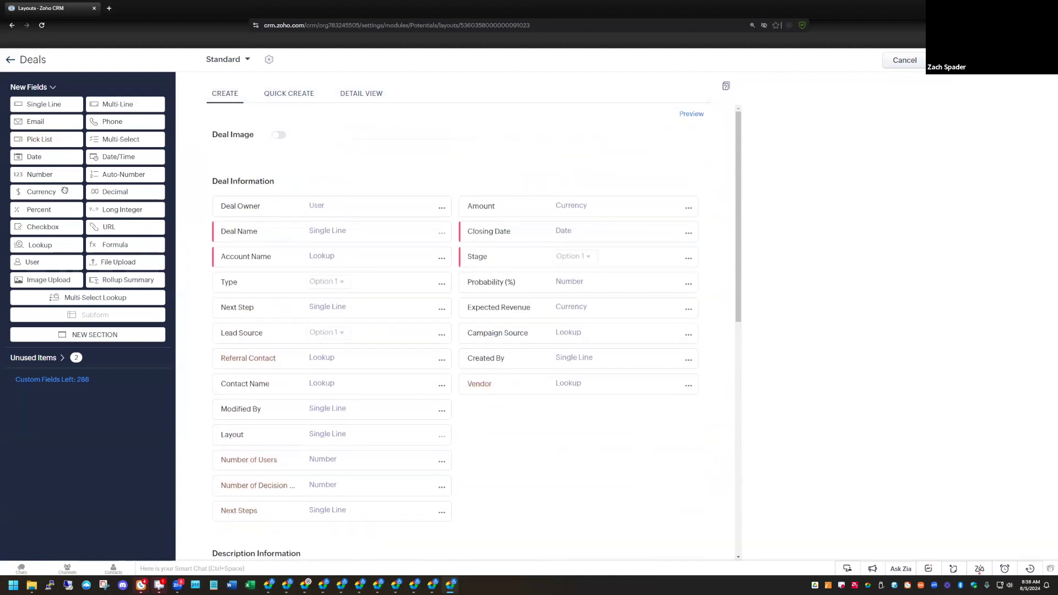
pyautogui.moveTo(53, 193); pyautogui.dragTo(495, 224)
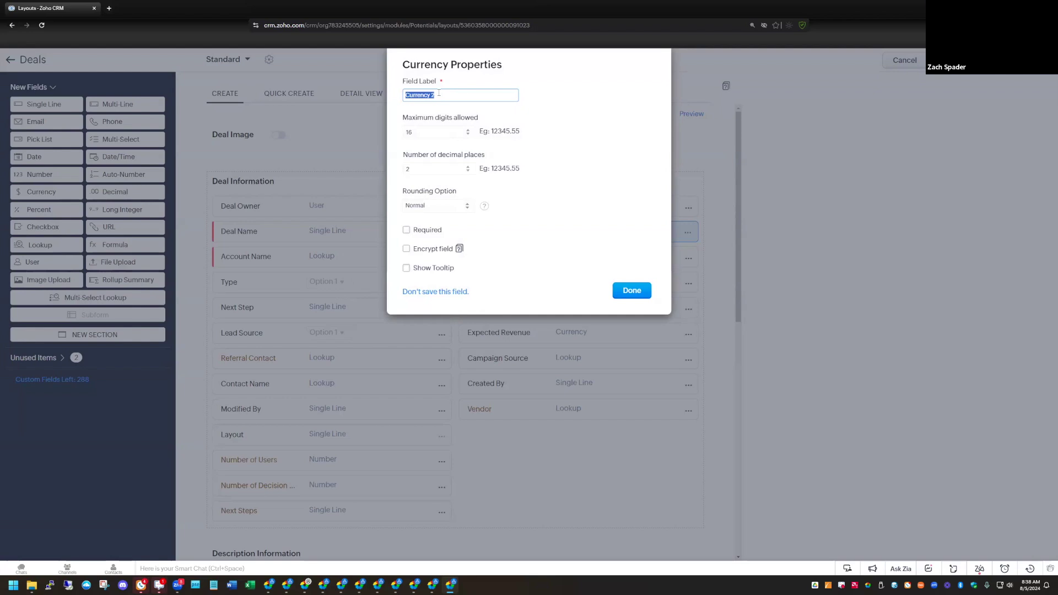
pyautogui.write('Expenses')
pyautogui.click(632, 294)
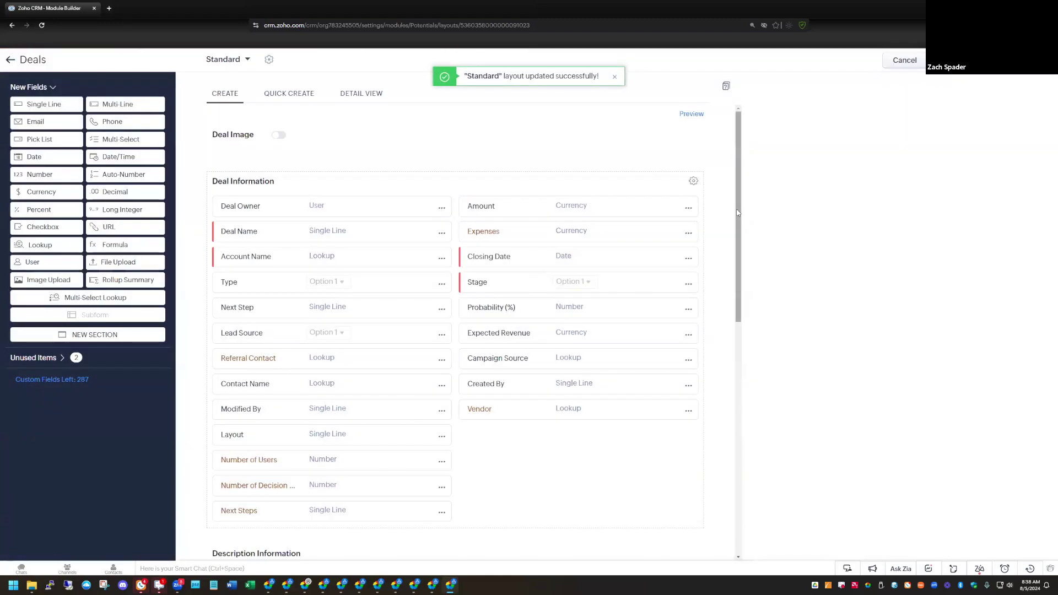
# Step: Add a Formula-type aggregate field to Deal Items and insert Commissionable Amount into its expression
pyautogui.moveTo(738, 212); pyautogui.dragTo(726, 437)
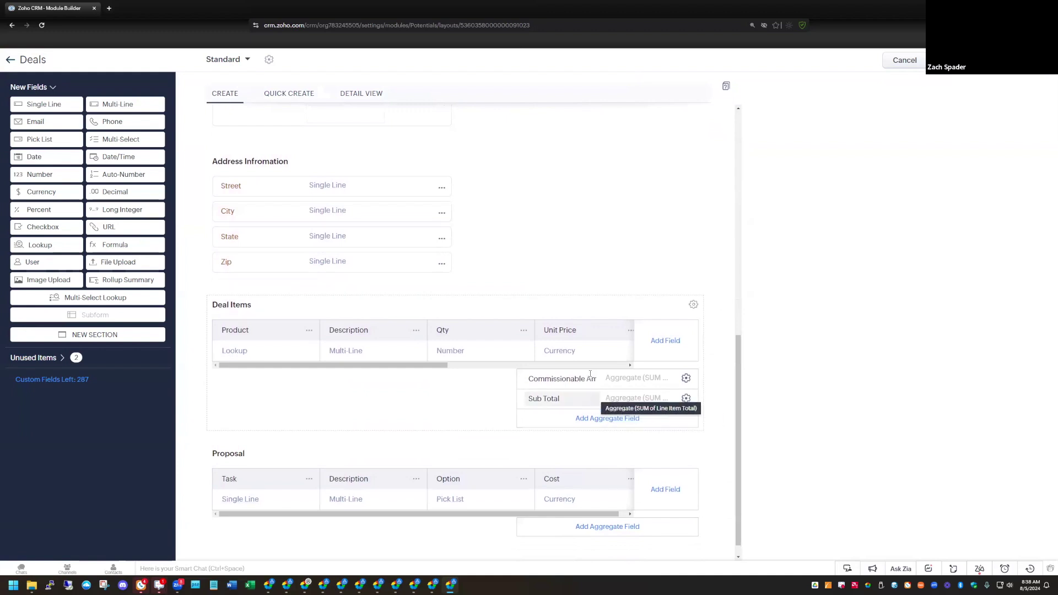
pyautogui.click(596, 419)
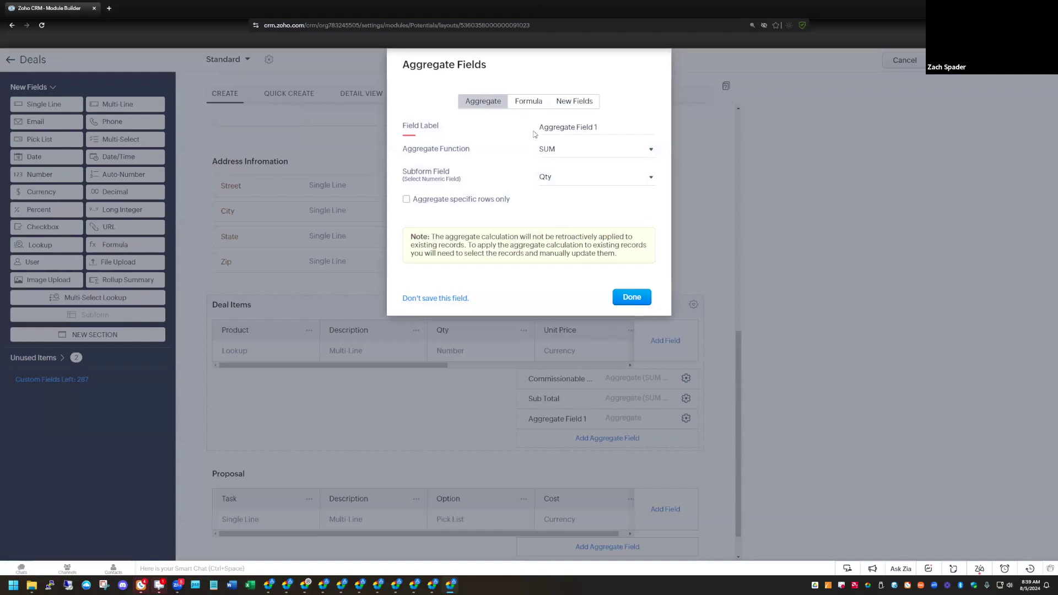
pyautogui.click(529, 101)
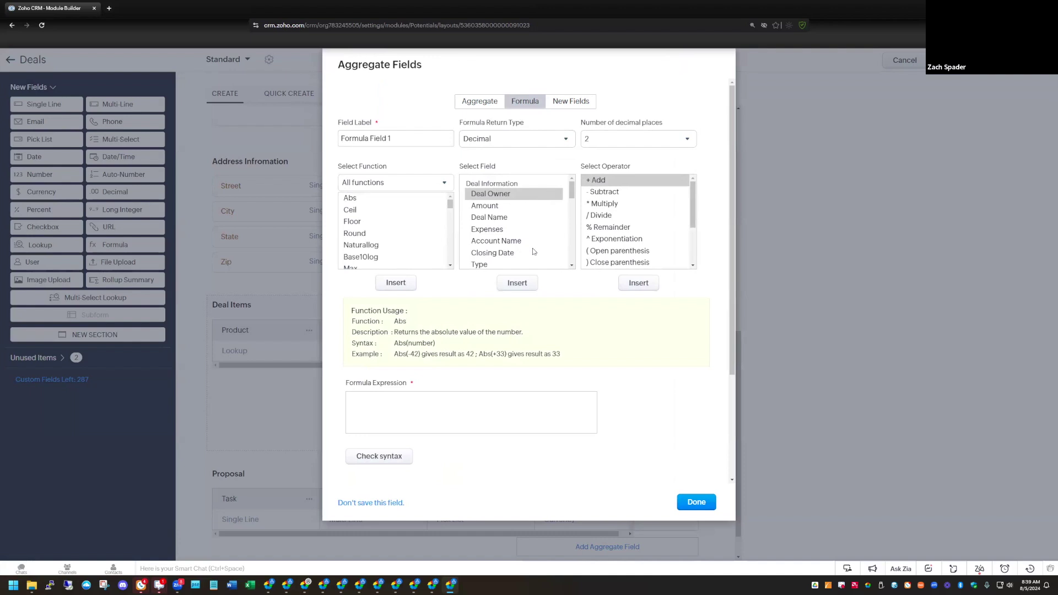
pyautogui.moveTo(572, 198); pyautogui.dragTo(570, 259)
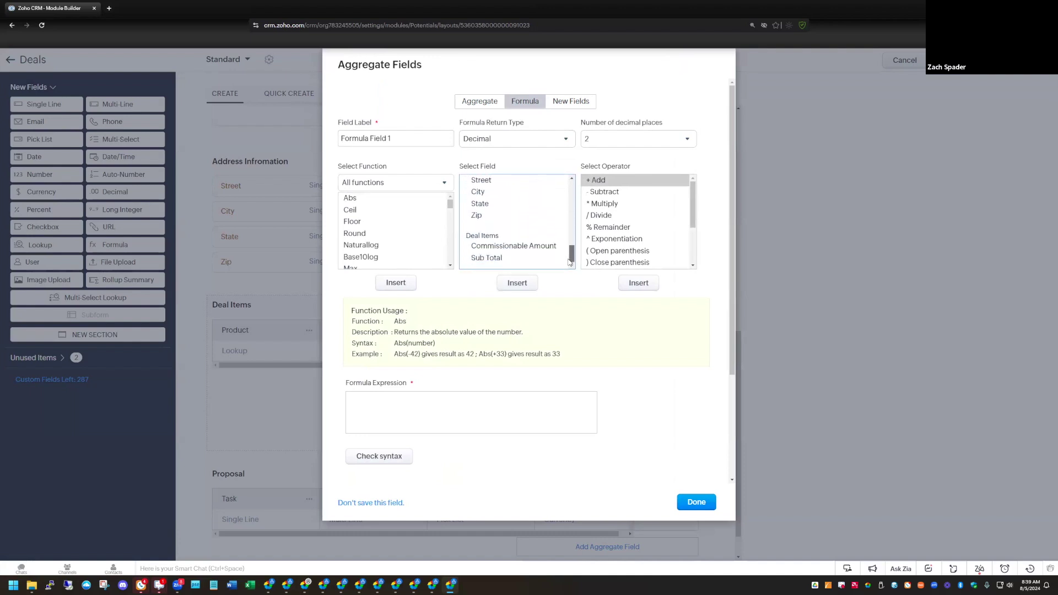
pyautogui.click(508, 247)
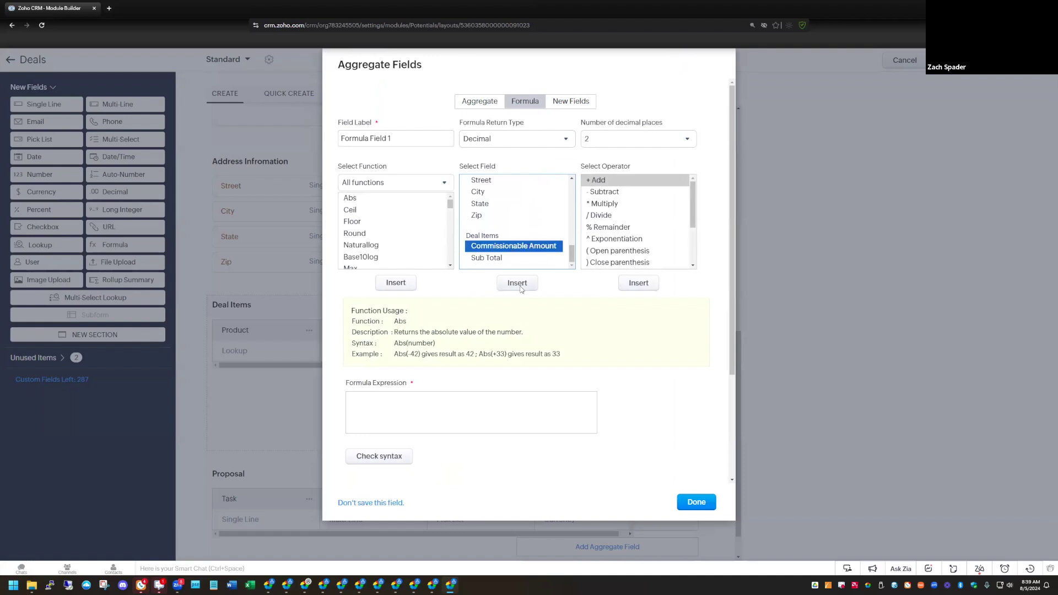
pyautogui.click(518, 285)
pyautogui.click(478, 400)
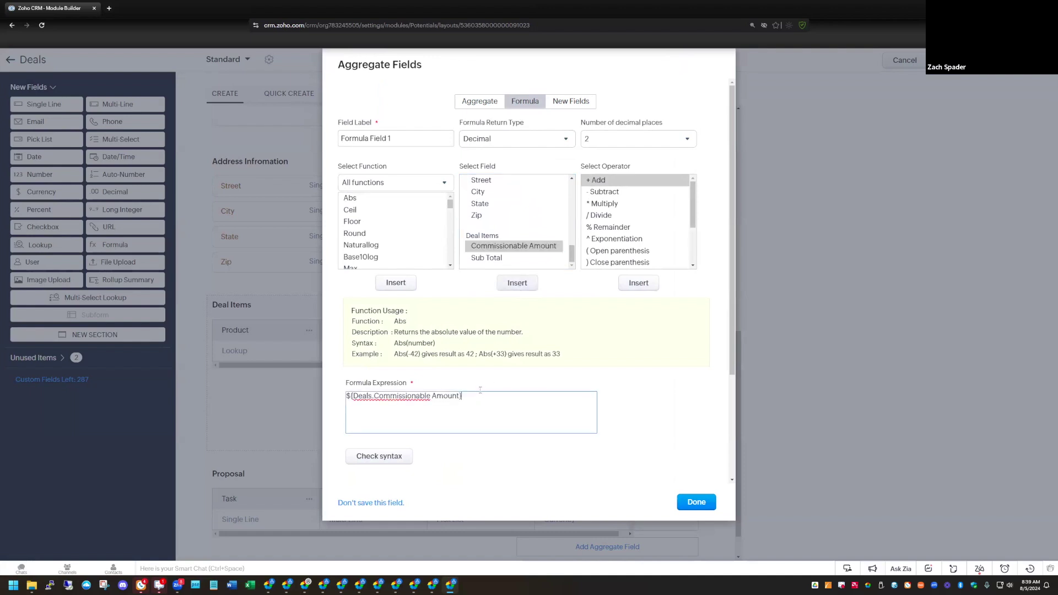
# Step: Subtract Expenses in the aggregate formula expression, check its syntax and finish the field
pyautogui.click(603, 193)
pyautogui.click(632, 283)
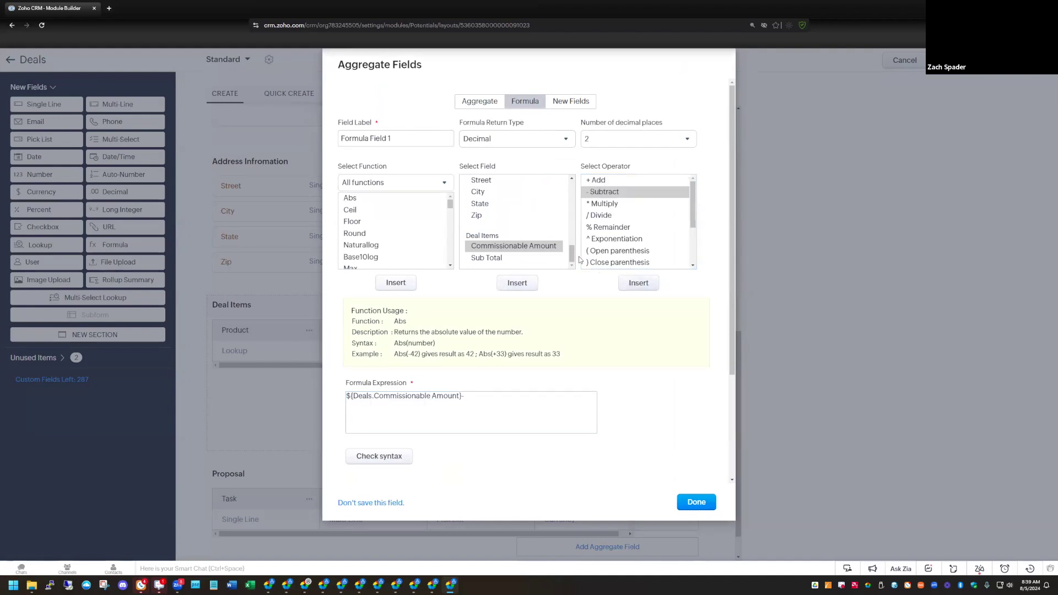
pyautogui.moveTo(572, 256); pyautogui.dragTo(570, 196)
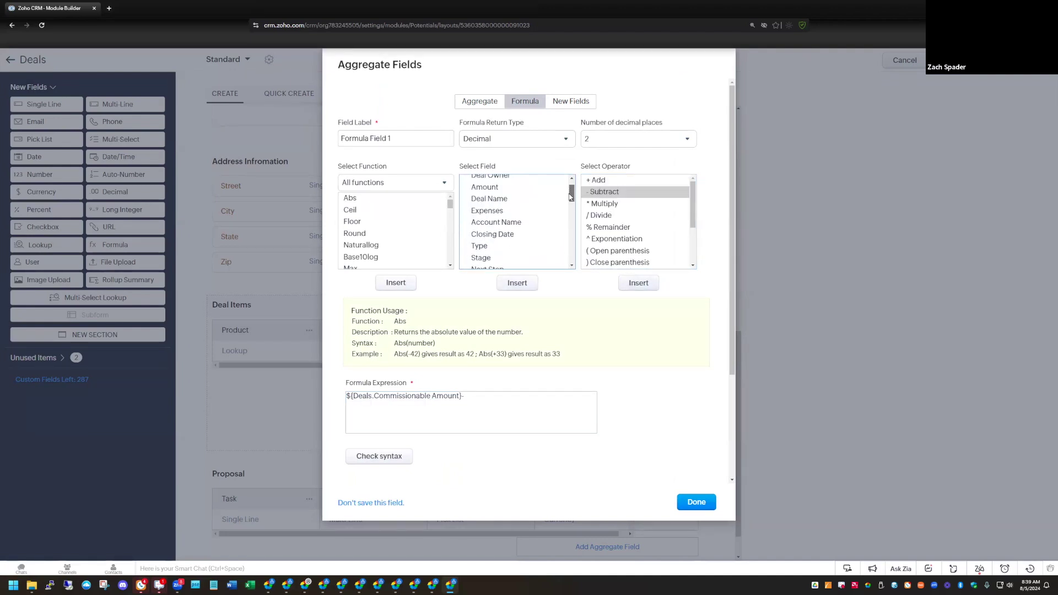
pyautogui.click(497, 212)
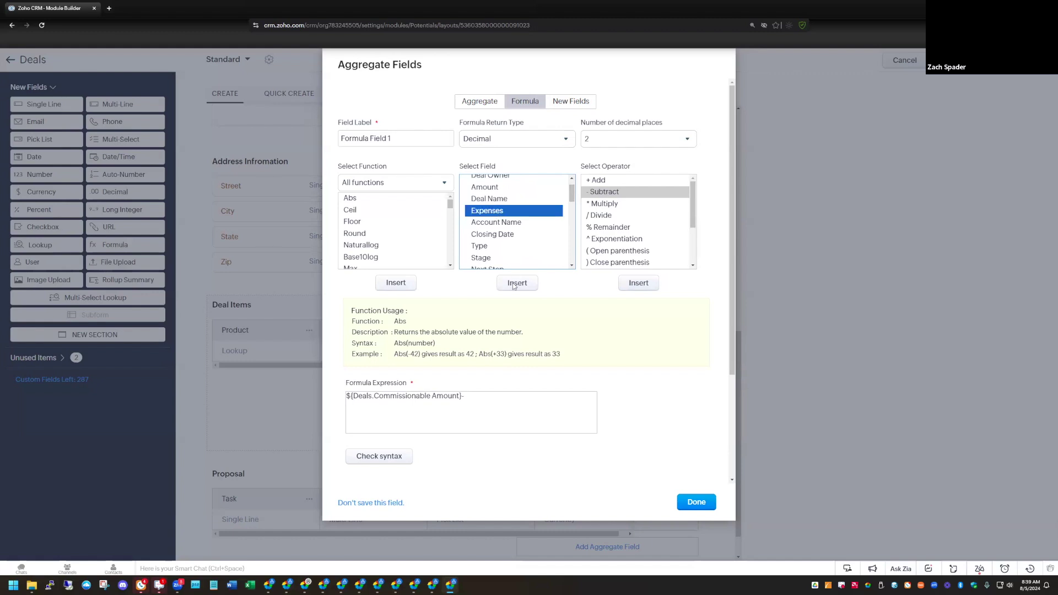
pyautogui.click(517, 283)
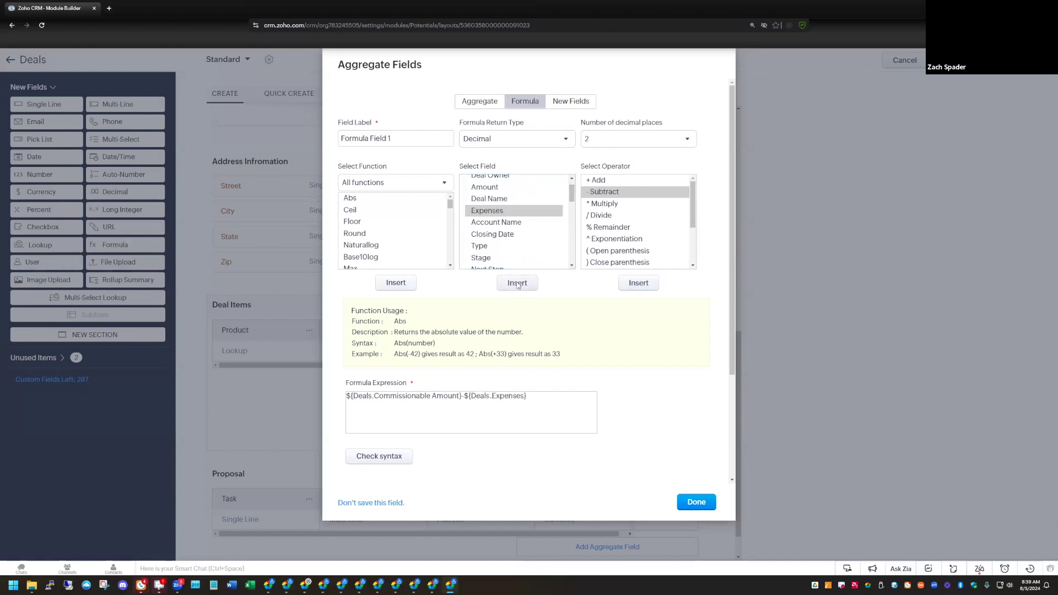
pyautogui.click(394, 458)
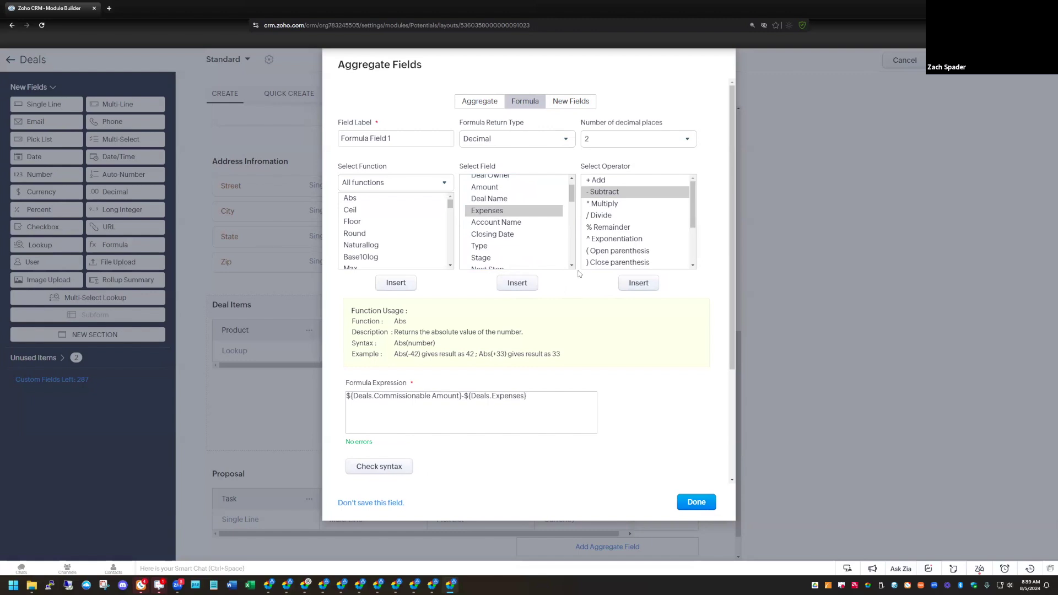
pyautogui.click(695, 503)
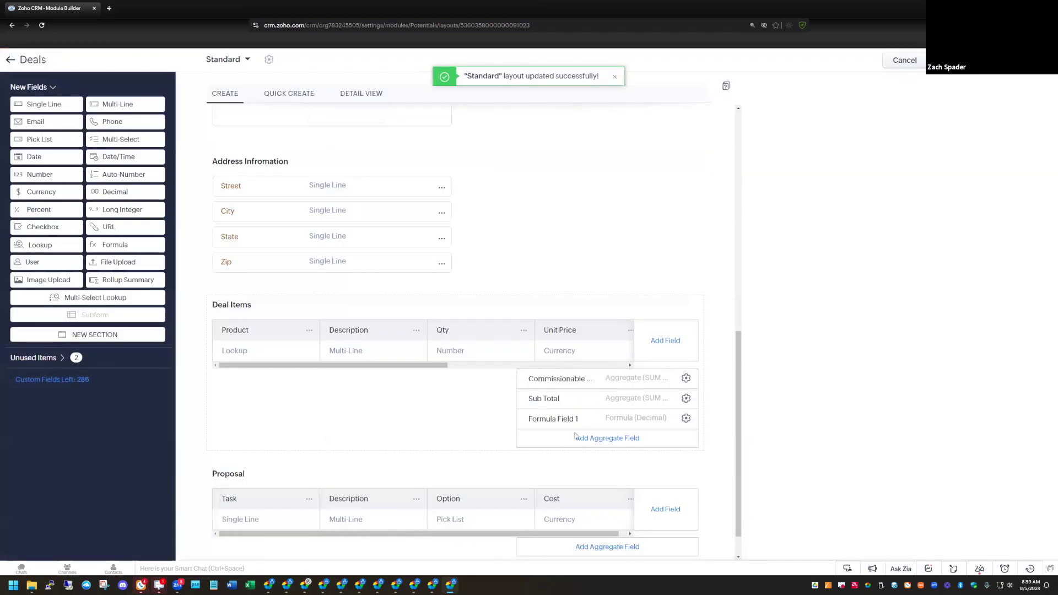
# Step: Rename the new aggregate formula field in Deal Items to Final Commission
pyautogui.click(575, 429)
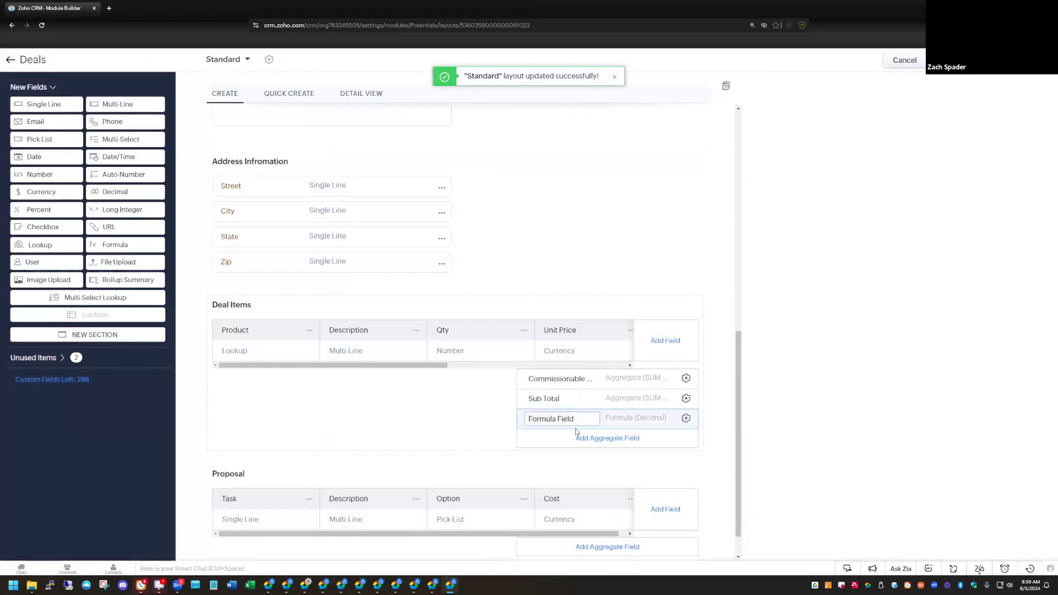
pyautogui.press('BackSpace')
pyautogui.press('BackSpace')
pyautogui.press('BackSpace')
pyautogui.press('BackSpace')
pyautogui.press('BackSpace')
pyautogui.press('BackSpace')
pyautogui.press('BackSpace')
pyautogui.press('BackSpace')
pyautogui.press('BackSpace')
pyautogui.press('BackSpace')
pyautogui.press('BackSpace')
pyautogui.press('BackSpace')
pyautogui.press('BackSpace')
pyautogui.write('Final Commission')
pyautogui.press('Return')
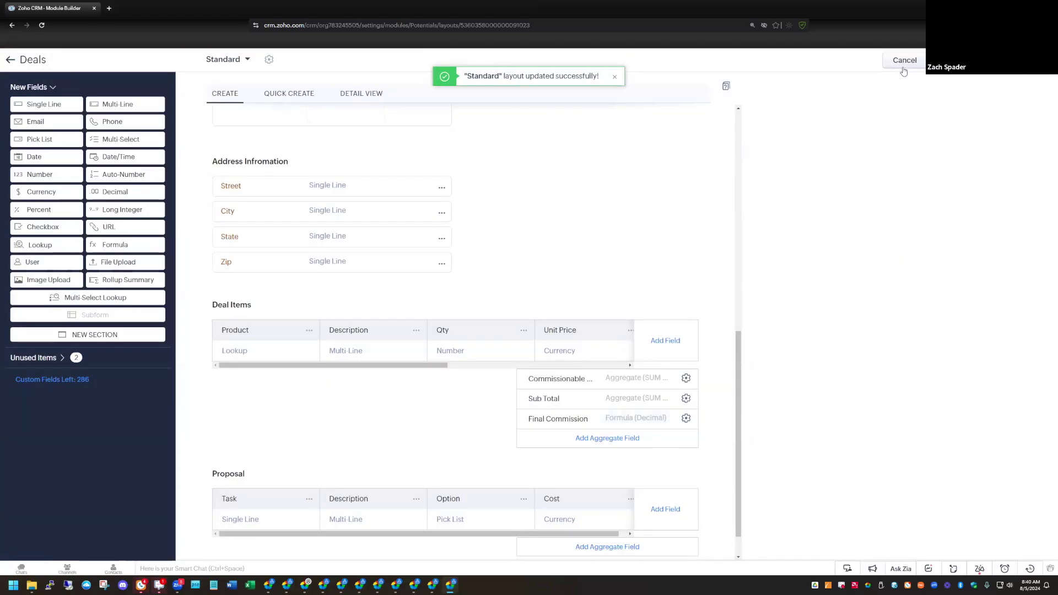
# Step: Leave the layout editor and open the Demo Company A deal to view its Deal Items subform
pyautogui.click(902, 65)
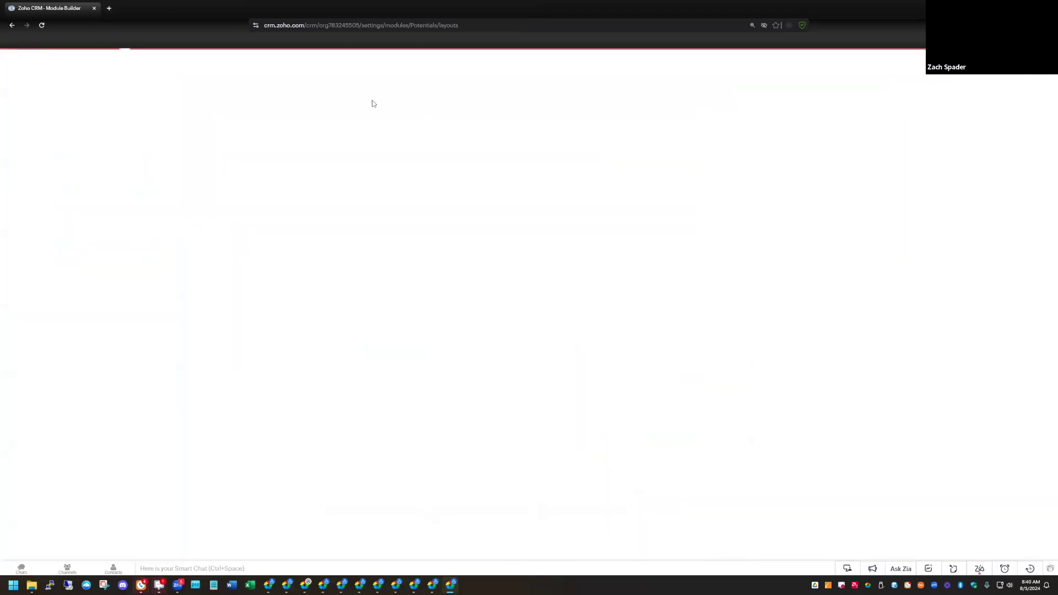
pyautogui.click(287, 63)
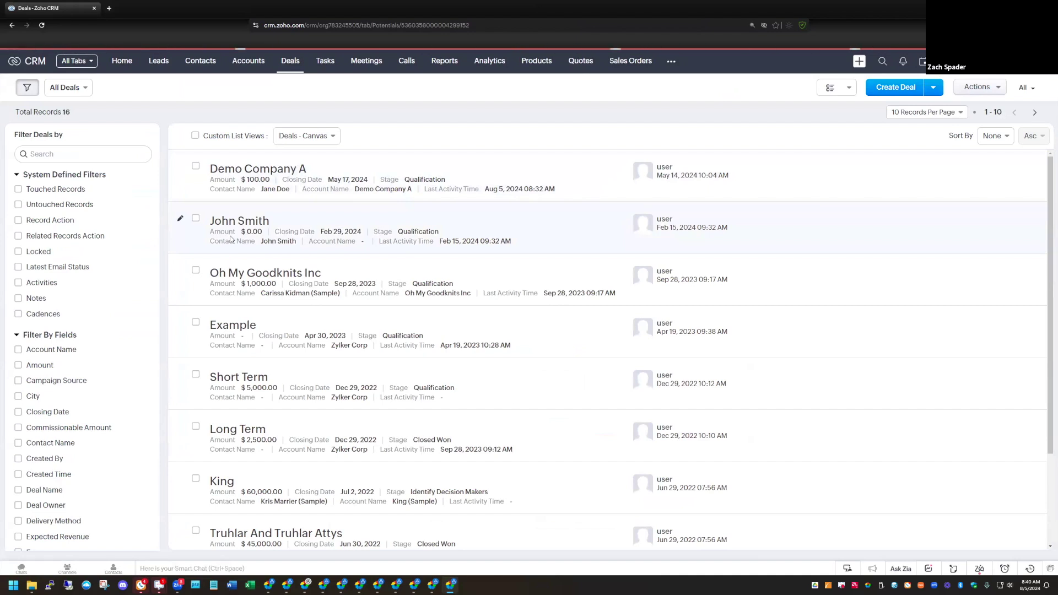
pyautogui.click(258, 168)
pyautogui.scroll(-10, 236, 268)
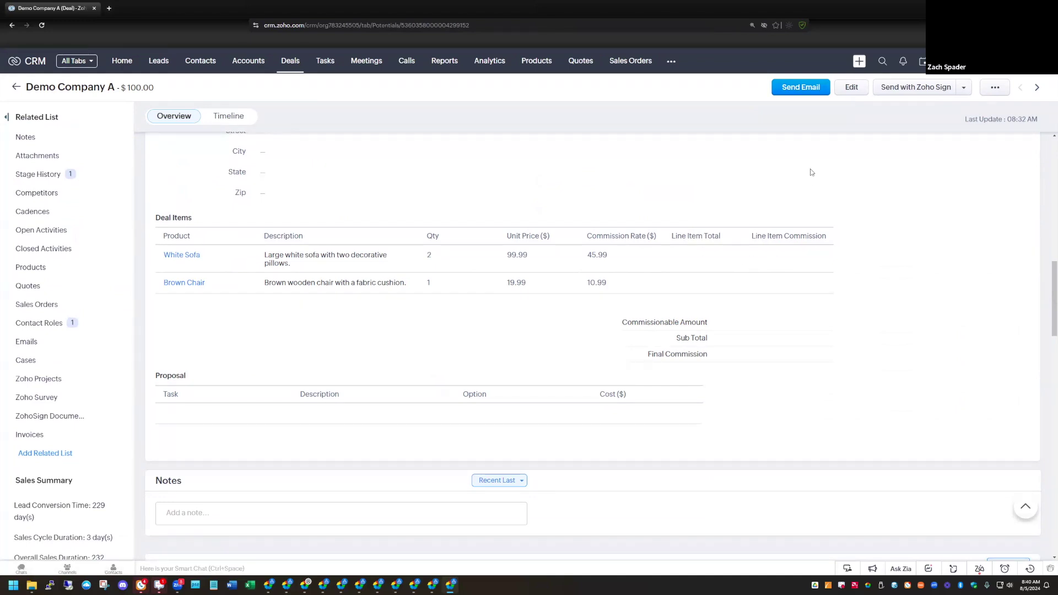
pyautogui.scroll(-1, 811, 171)
# Step: Open the deal for editing and save it unchanged to recalculate the Deal Items formulas and totals
pyautogui.click(849, 90)
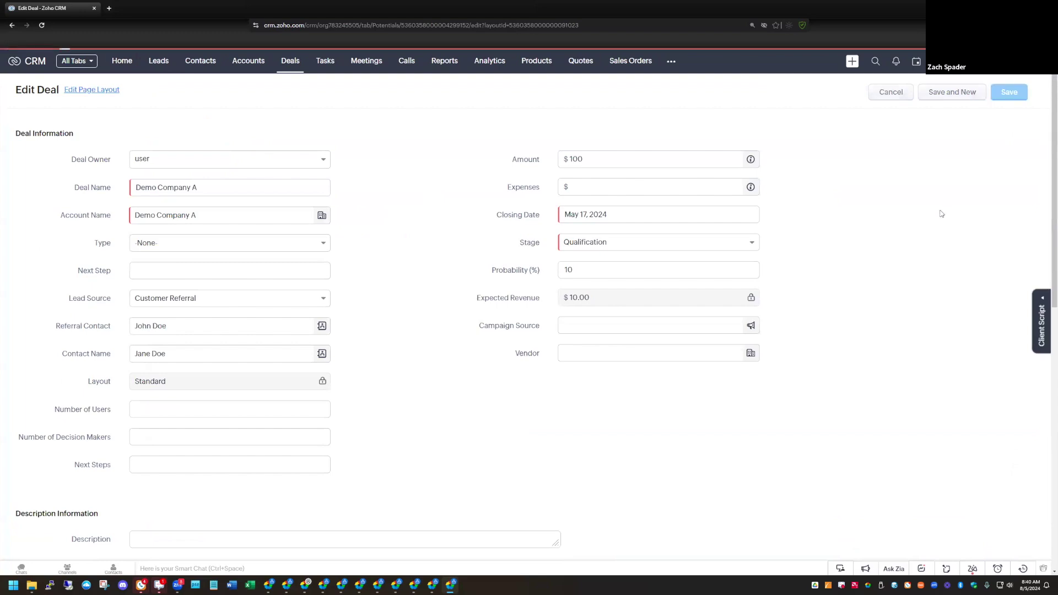
pyautogui.press('Escape')
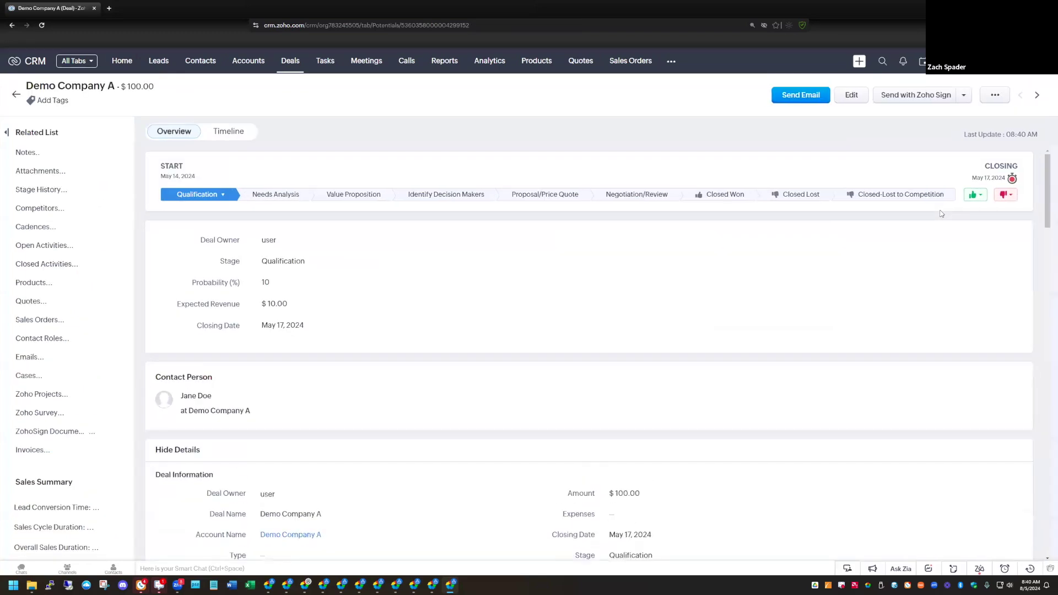
pyautogui.scroll(-10, 937, 210)
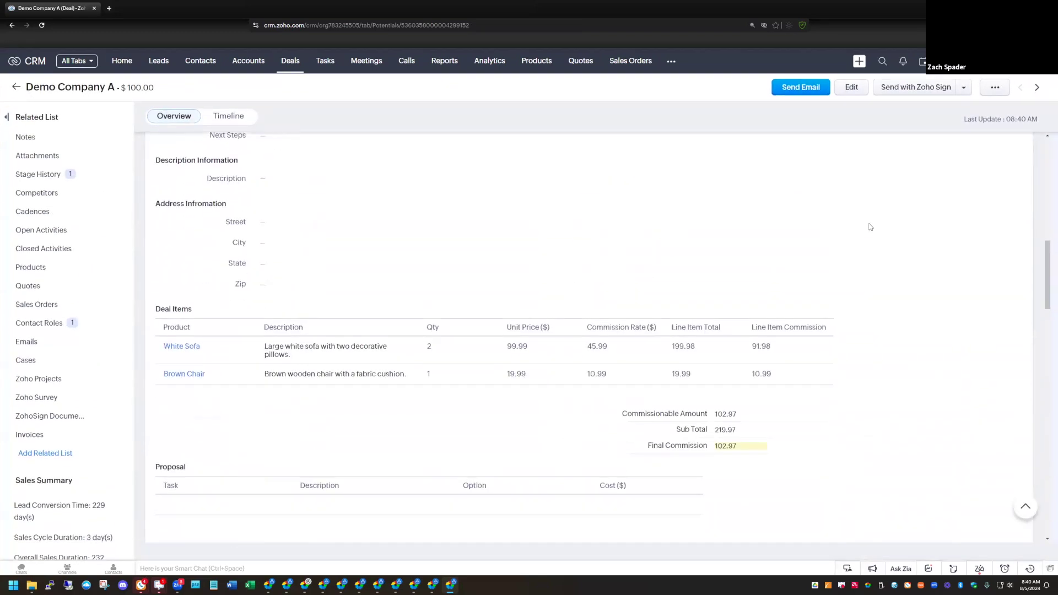
pyautogui.scroll(-1, 869, 226)
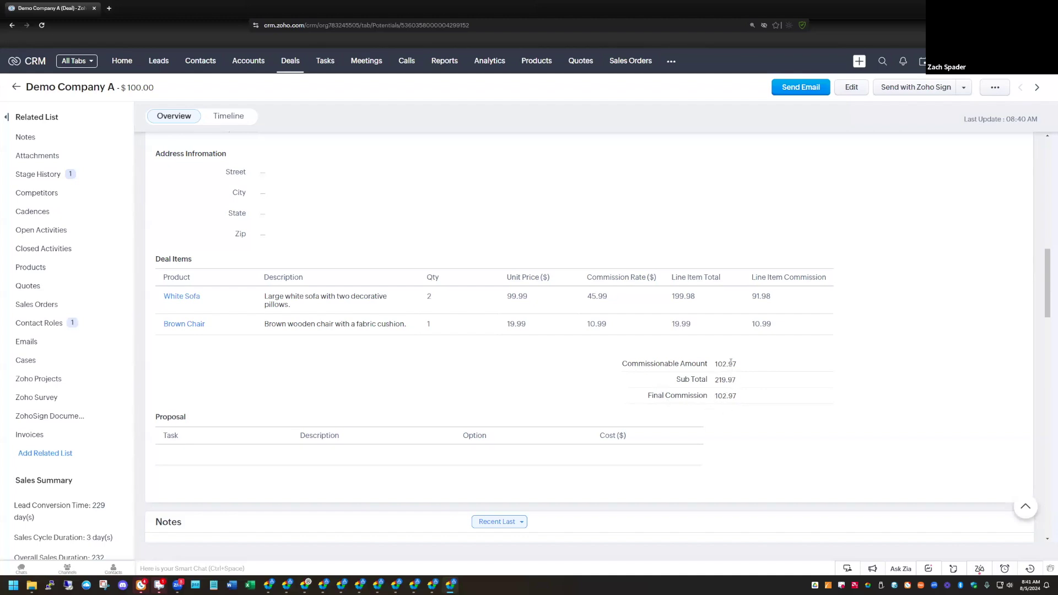
# Step: Set the deal's Expenses to 50.00 and check the Final Commission under Deal Items
pyautogui.scroll(7, 718, 407)
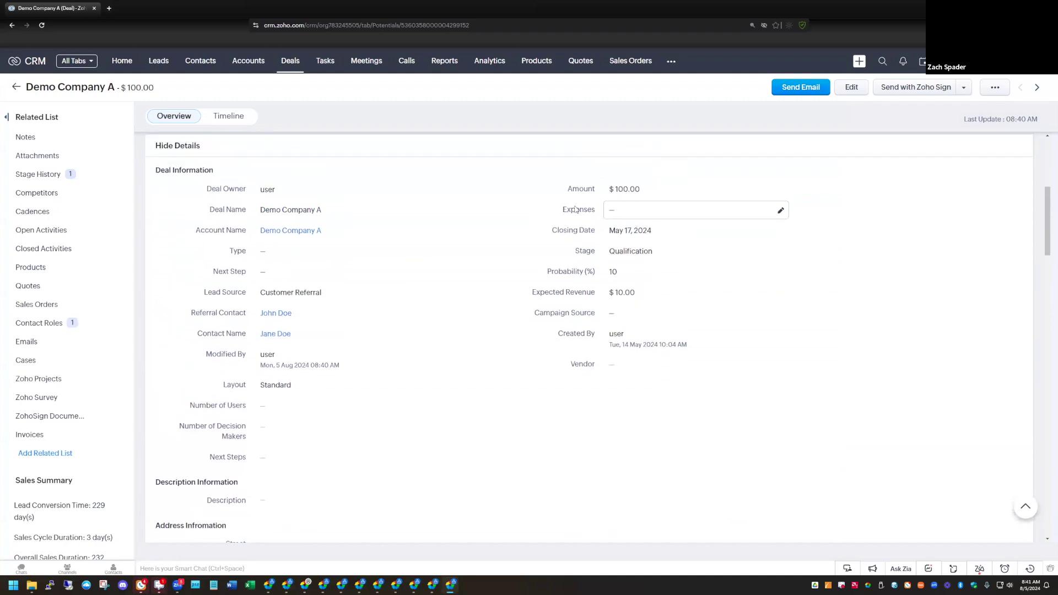
pyautogui.click(781, 212)
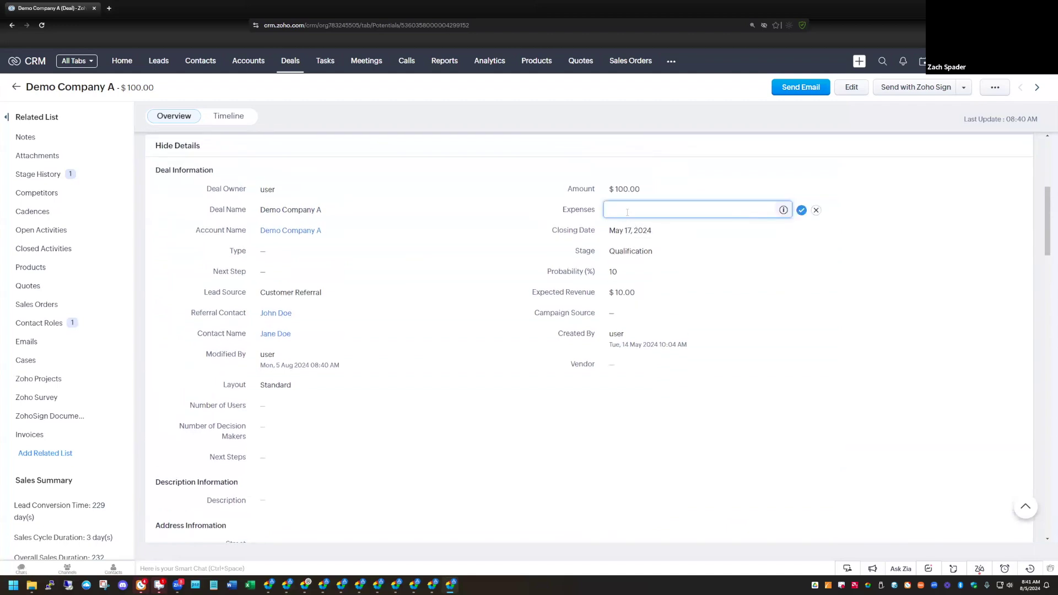
pyautogui.write('50.00')
pyautogui.click(802, 210)
pyautogui.scroll(-6, 748, 312)
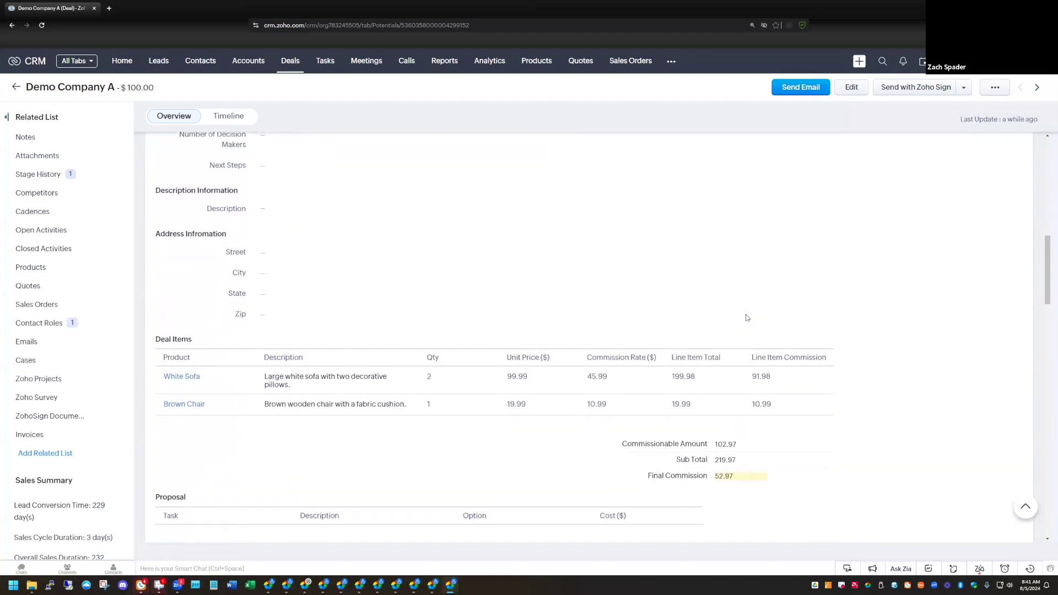